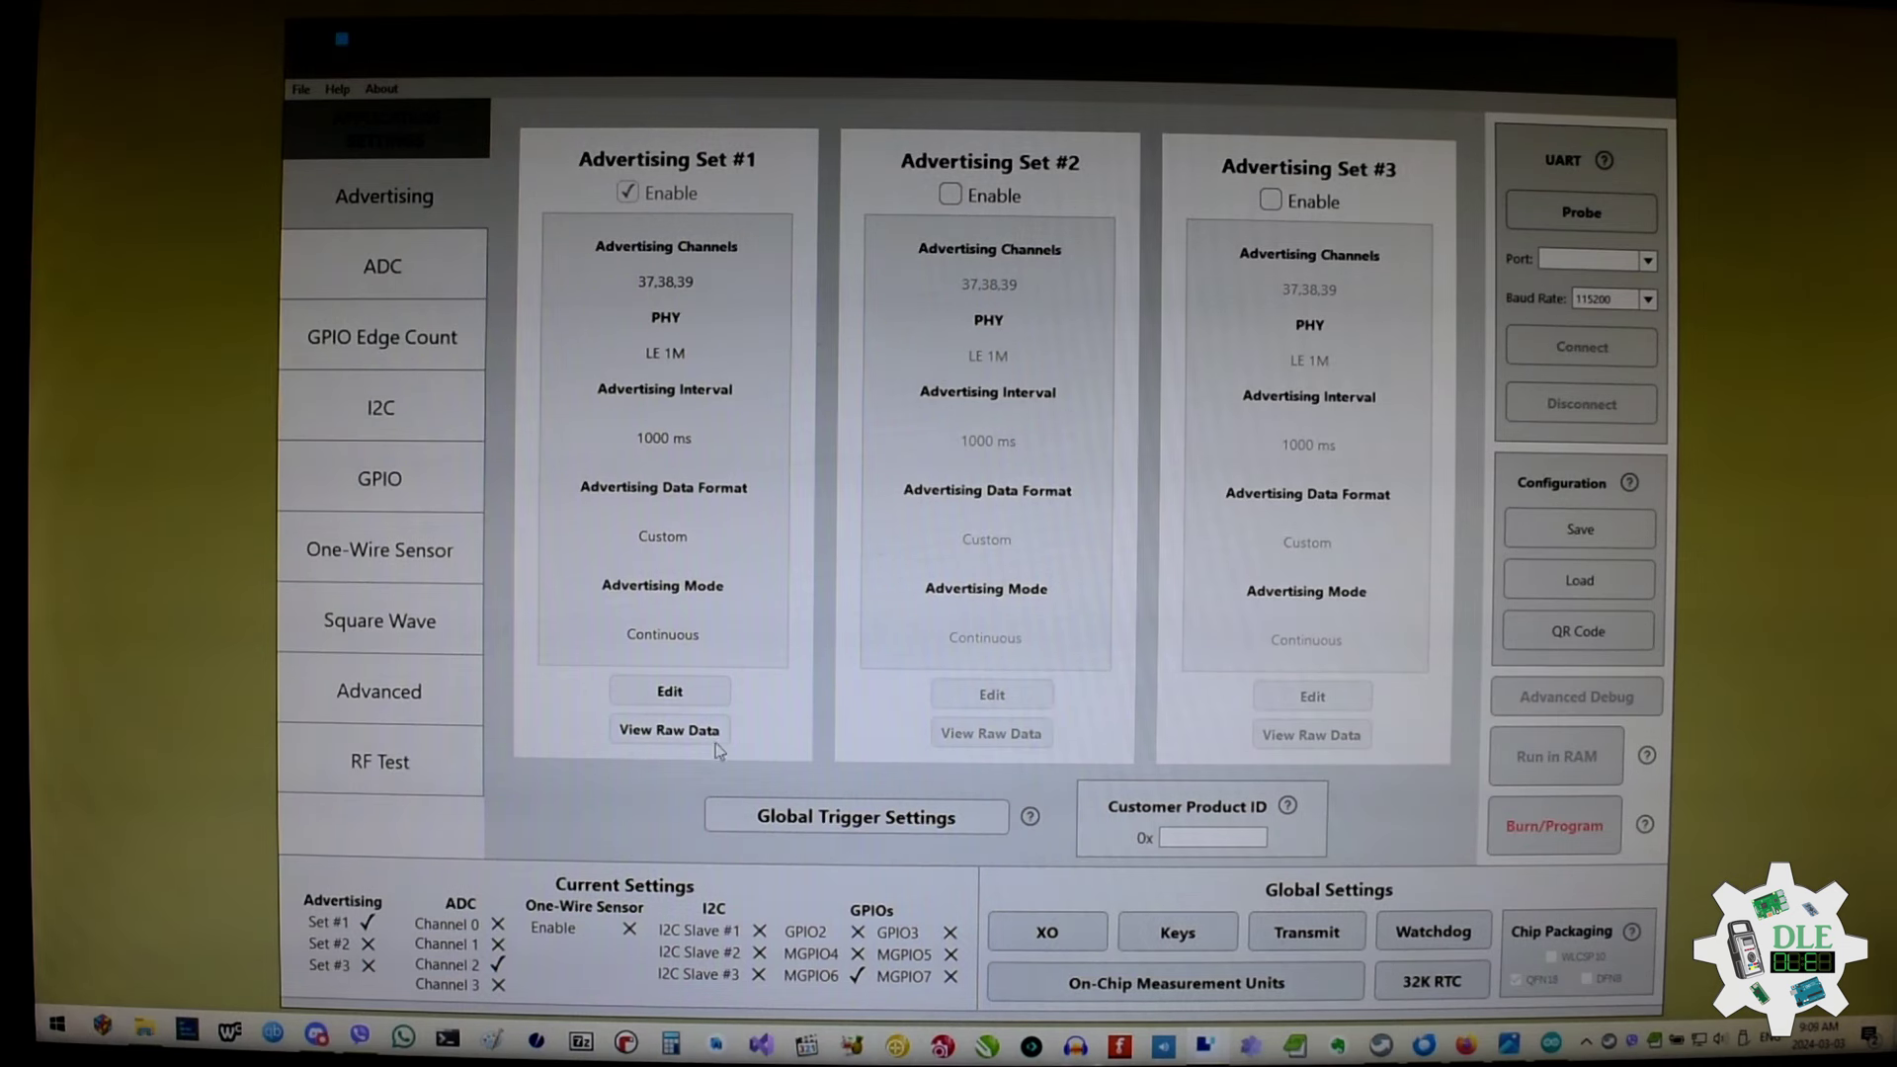
Inspect Advertising Set #1's manufacturer data, advertising parameters and 21-byte custom data format without changing them
left_click(671, 694)
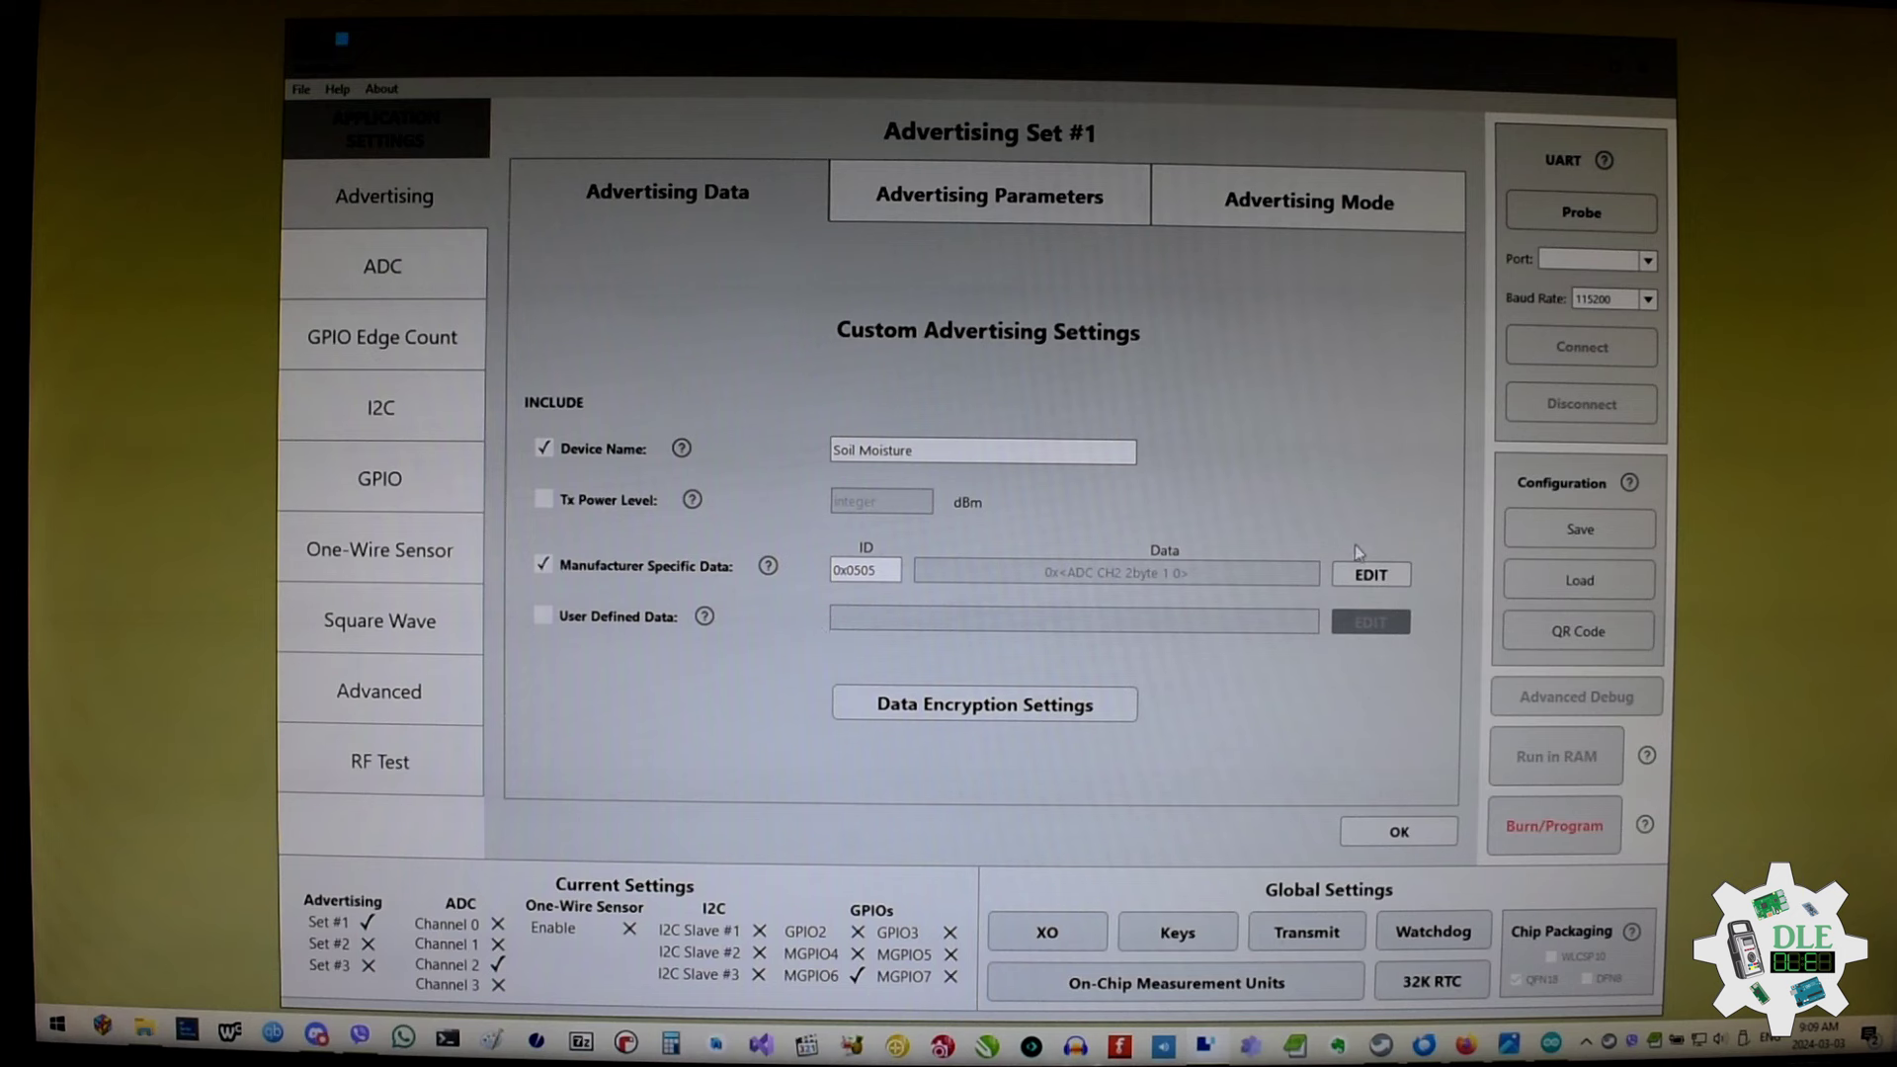
left_click(1372, 575)
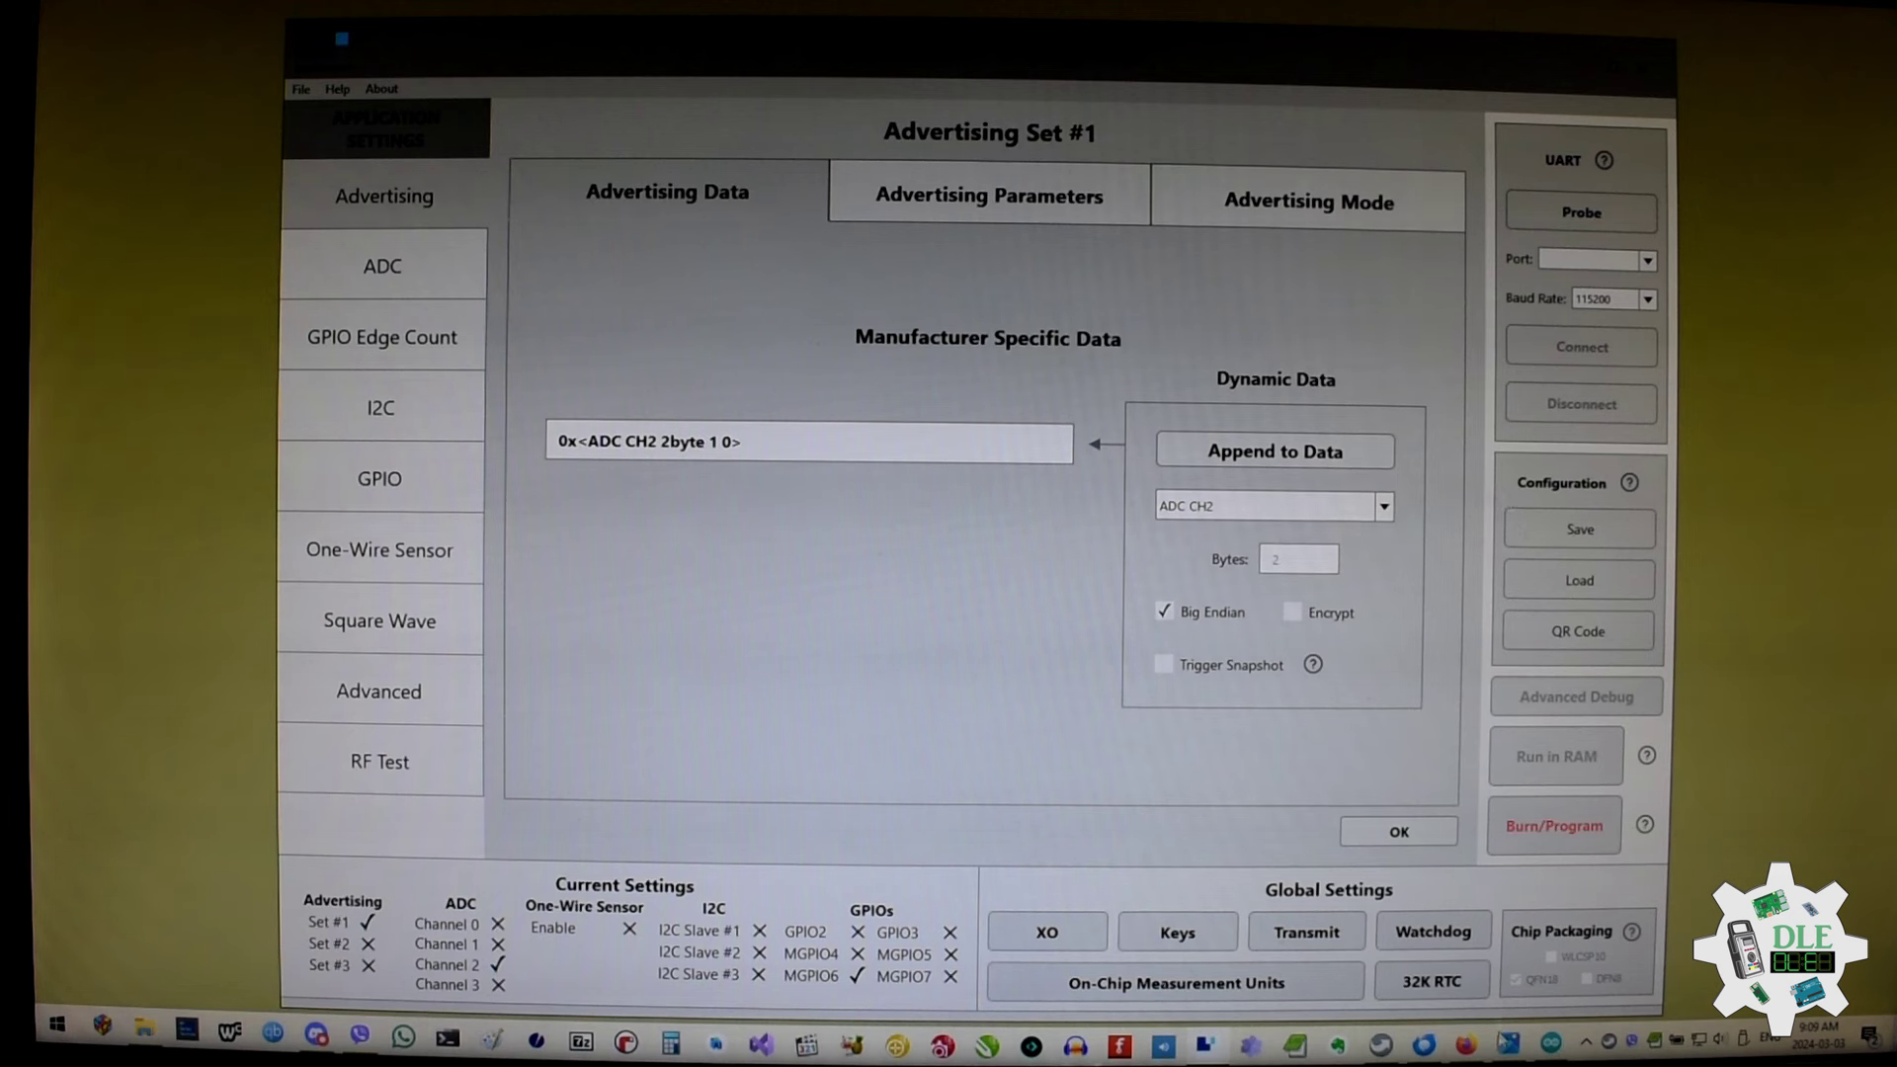
left_click(1398, 832)
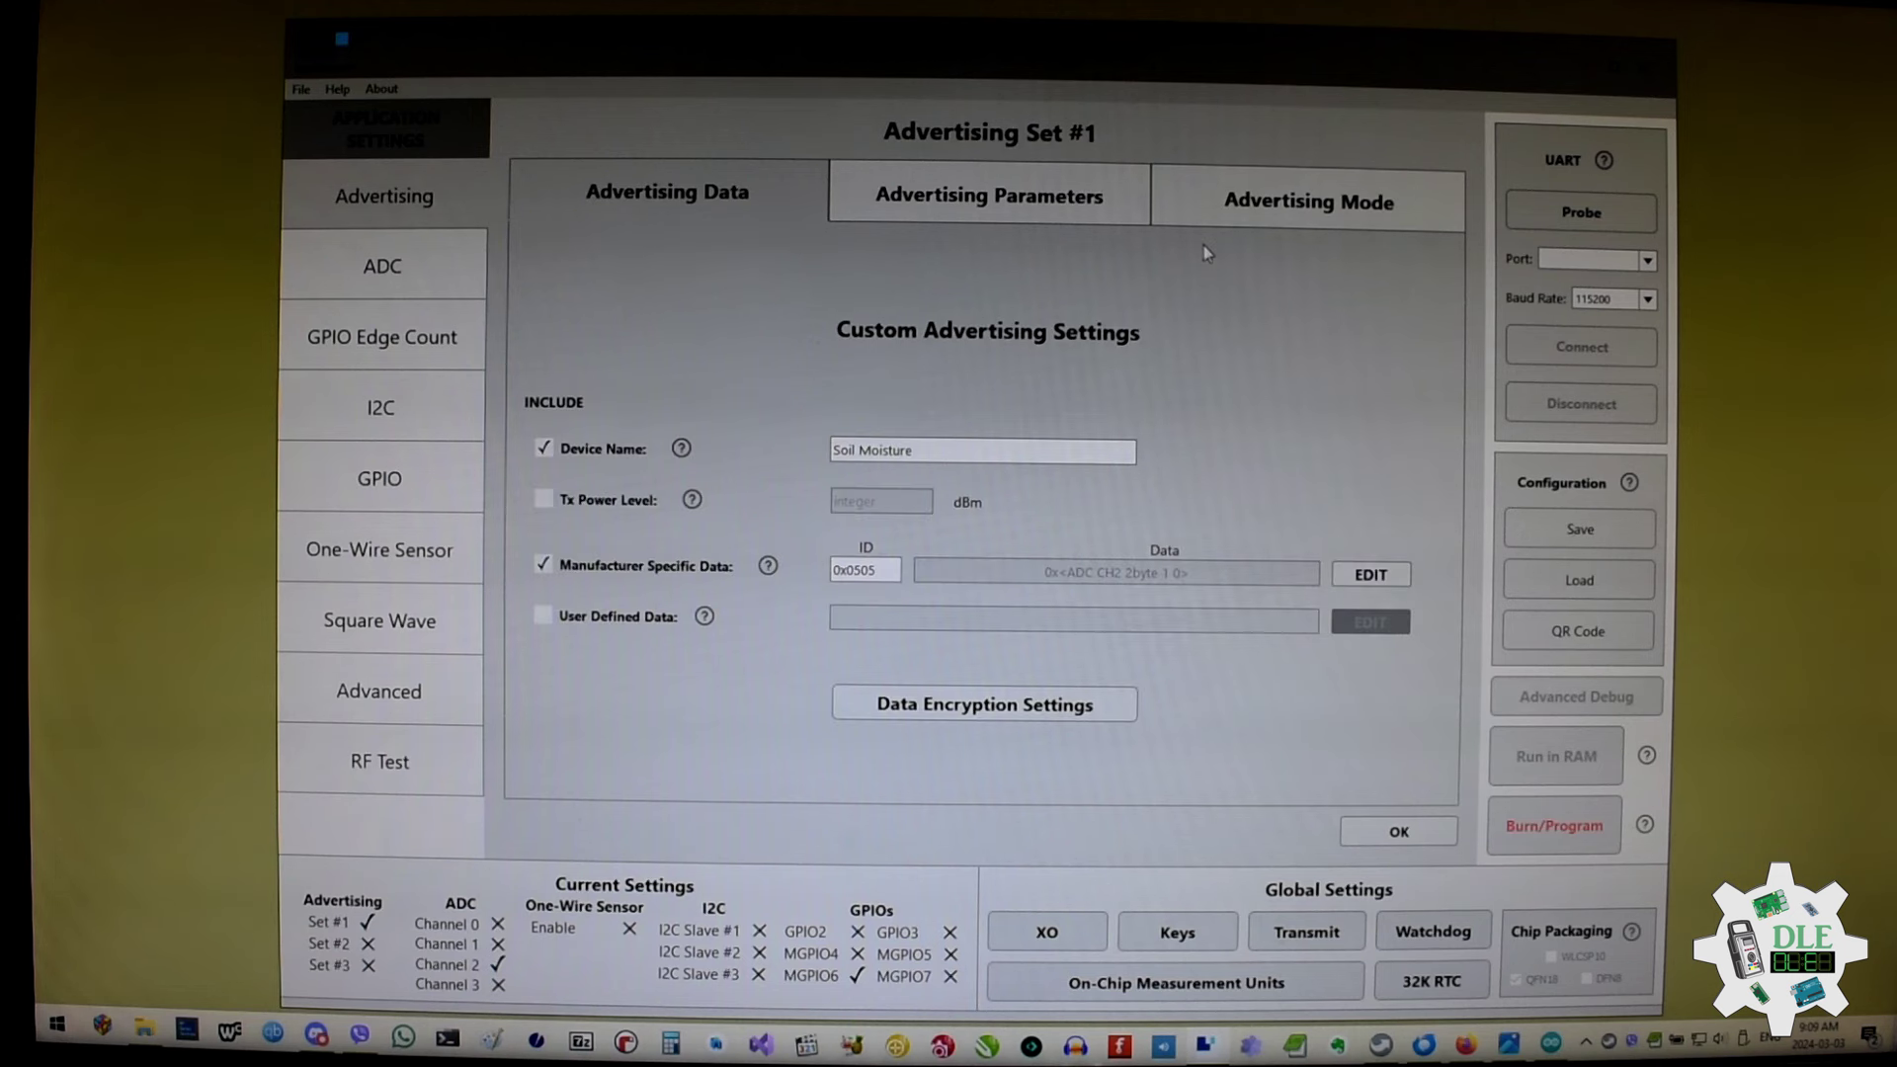
left_click(1013, 212)
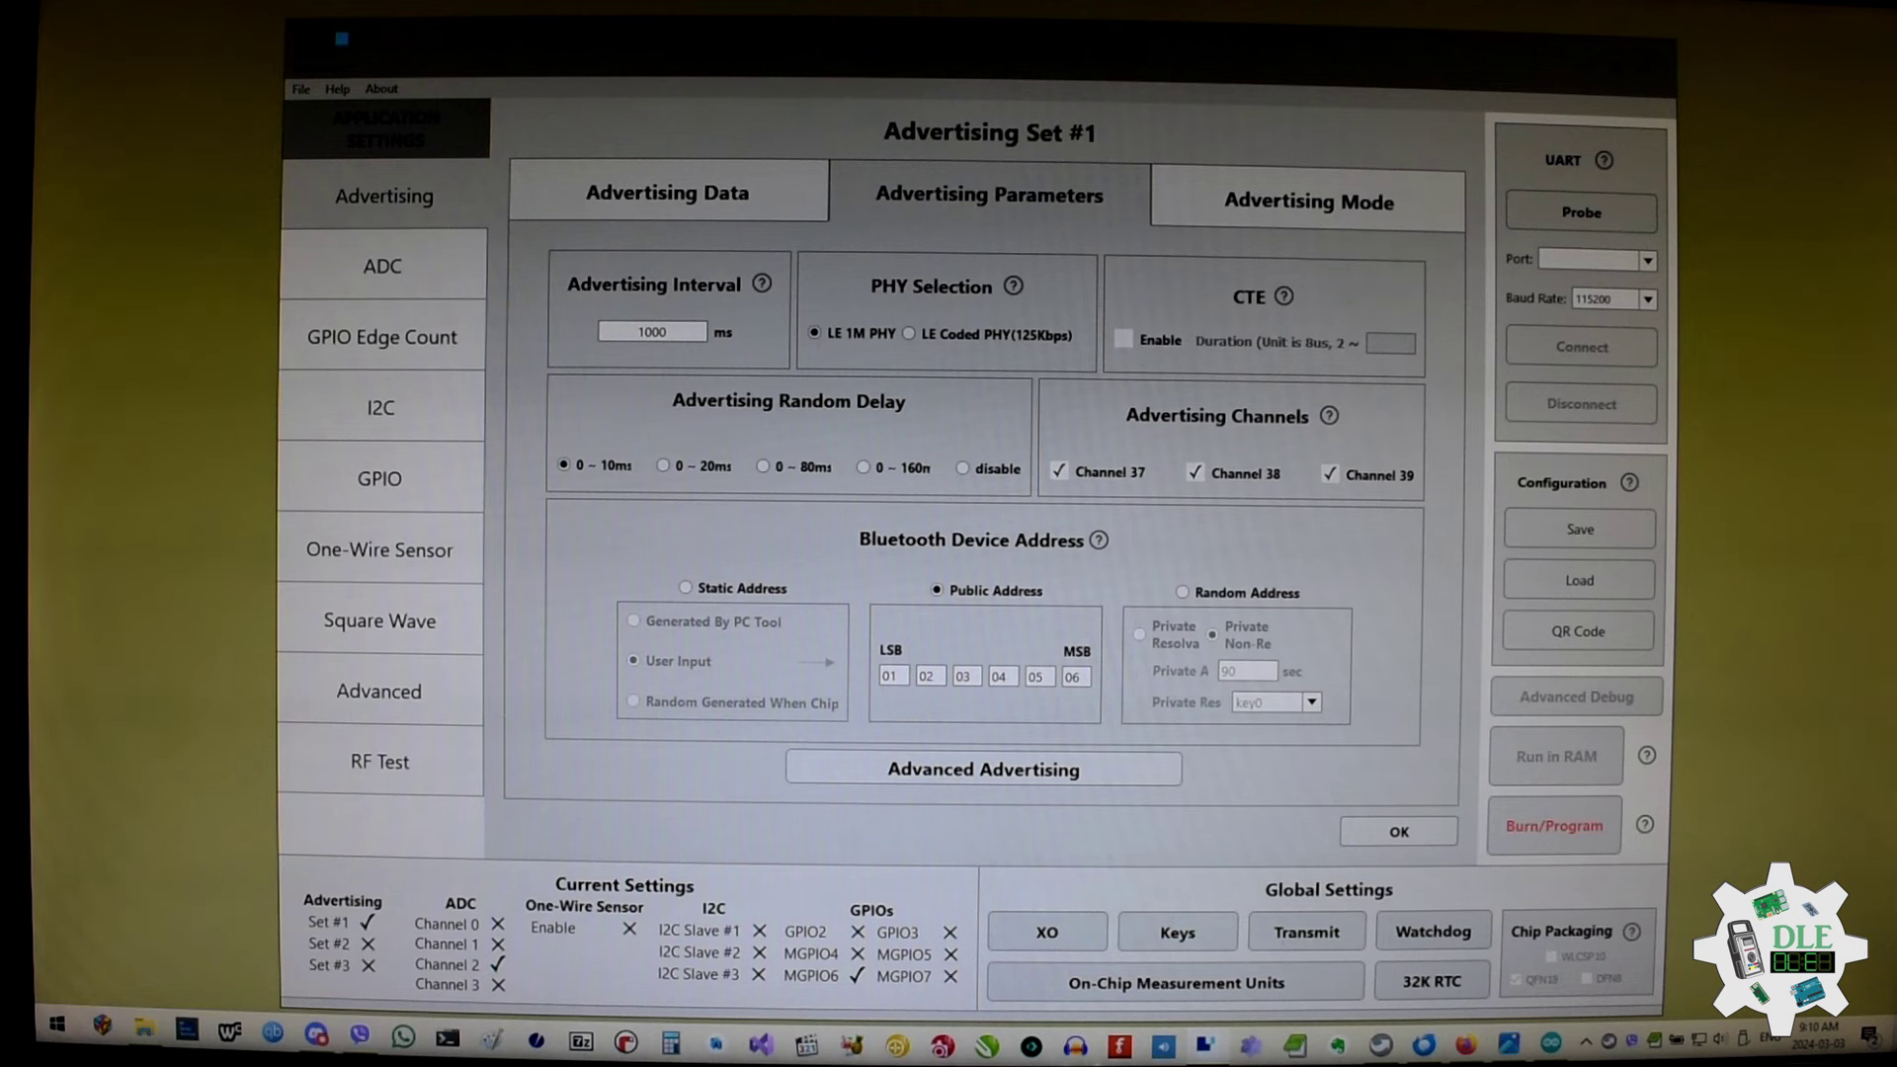
left_click(733, 205)
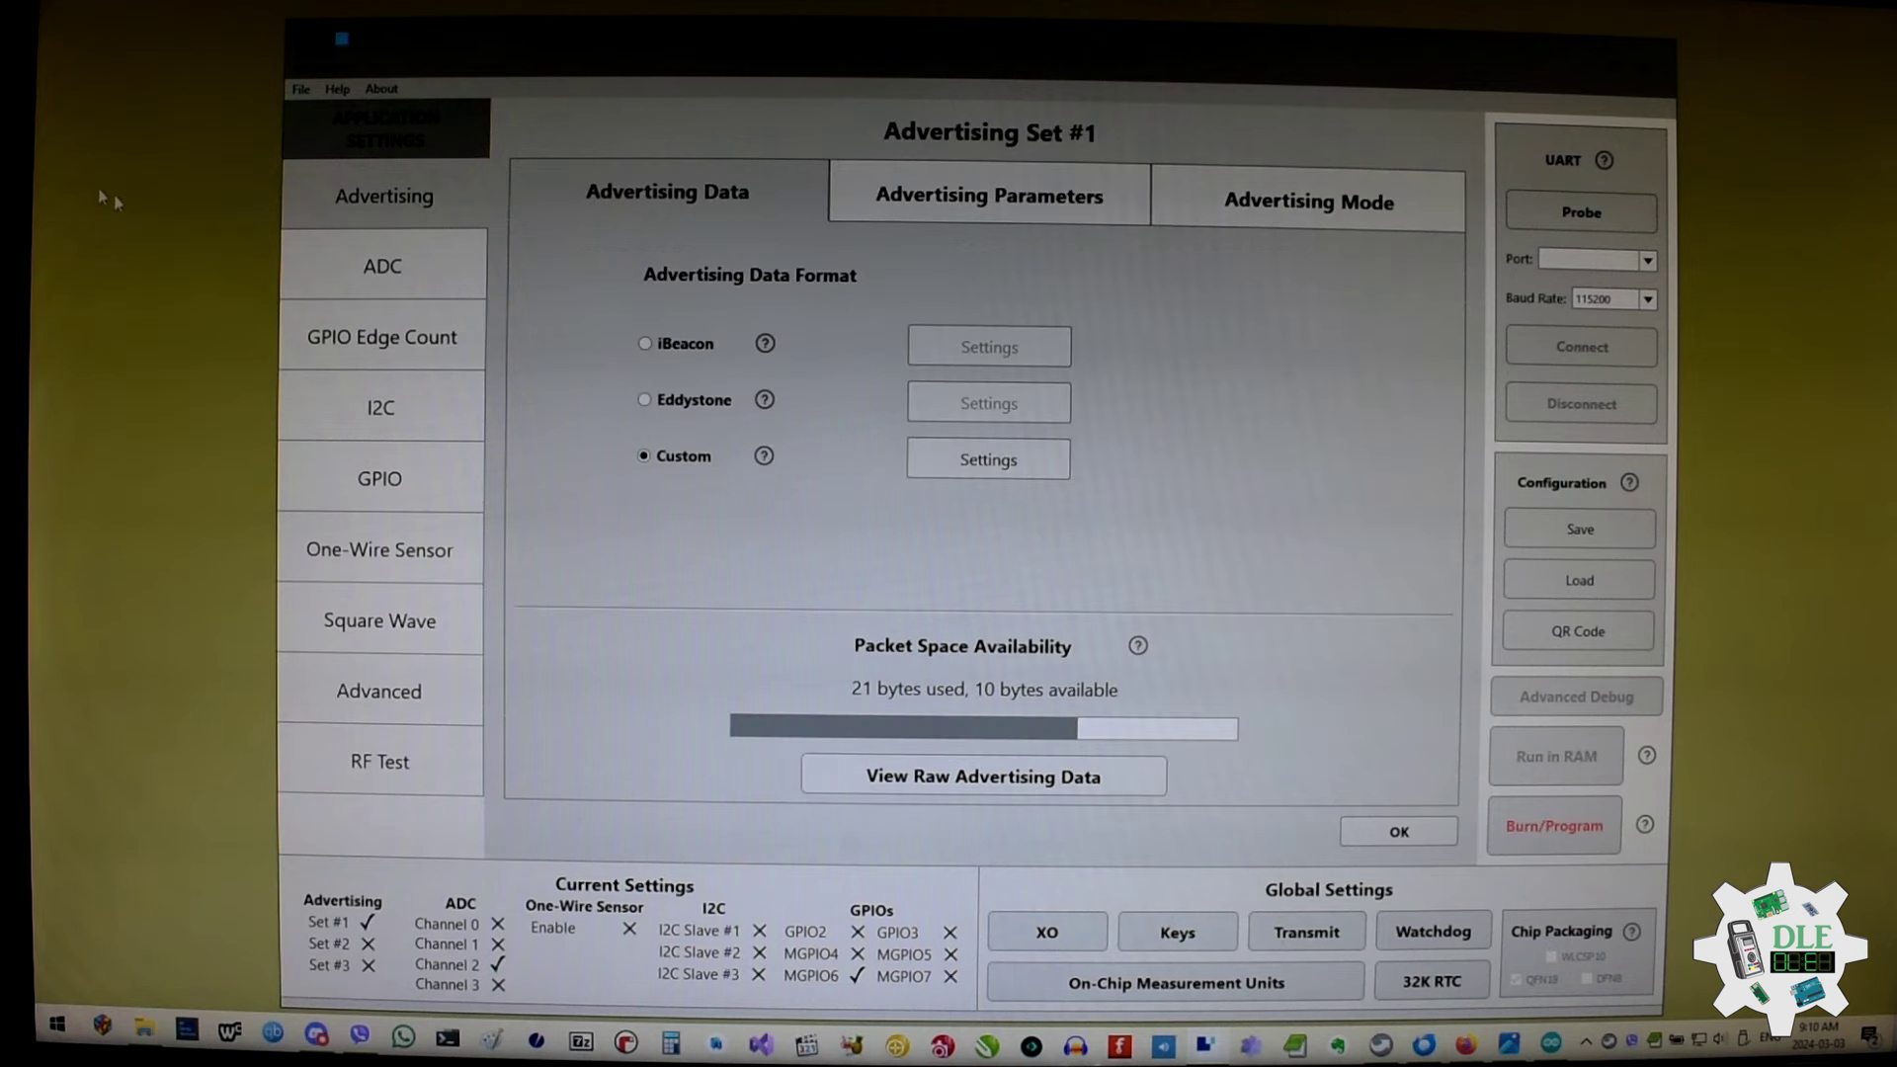
Check that ADC Channel 2 on MGPIO6 is enabled, then confirm MGPIO6 is analog in GPIO settings
left_click(428, 286)
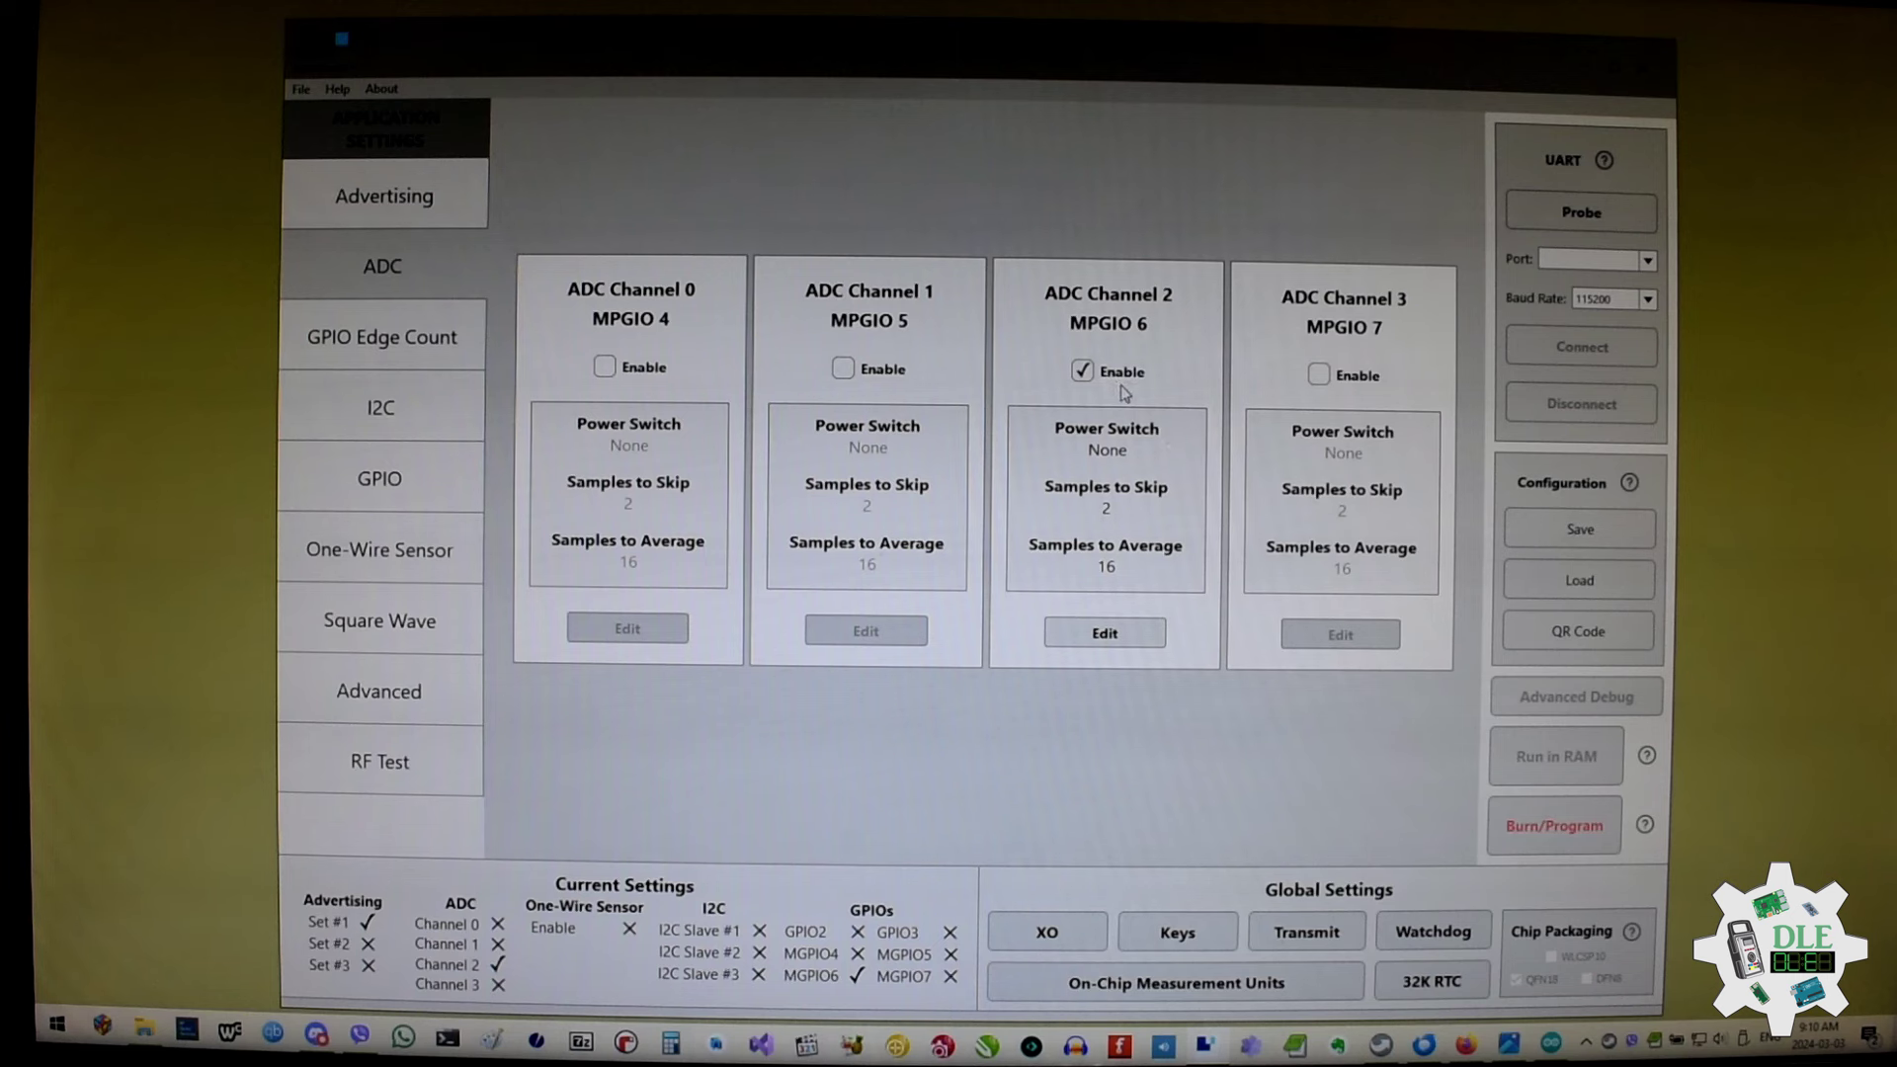
left_click(1104, 634)
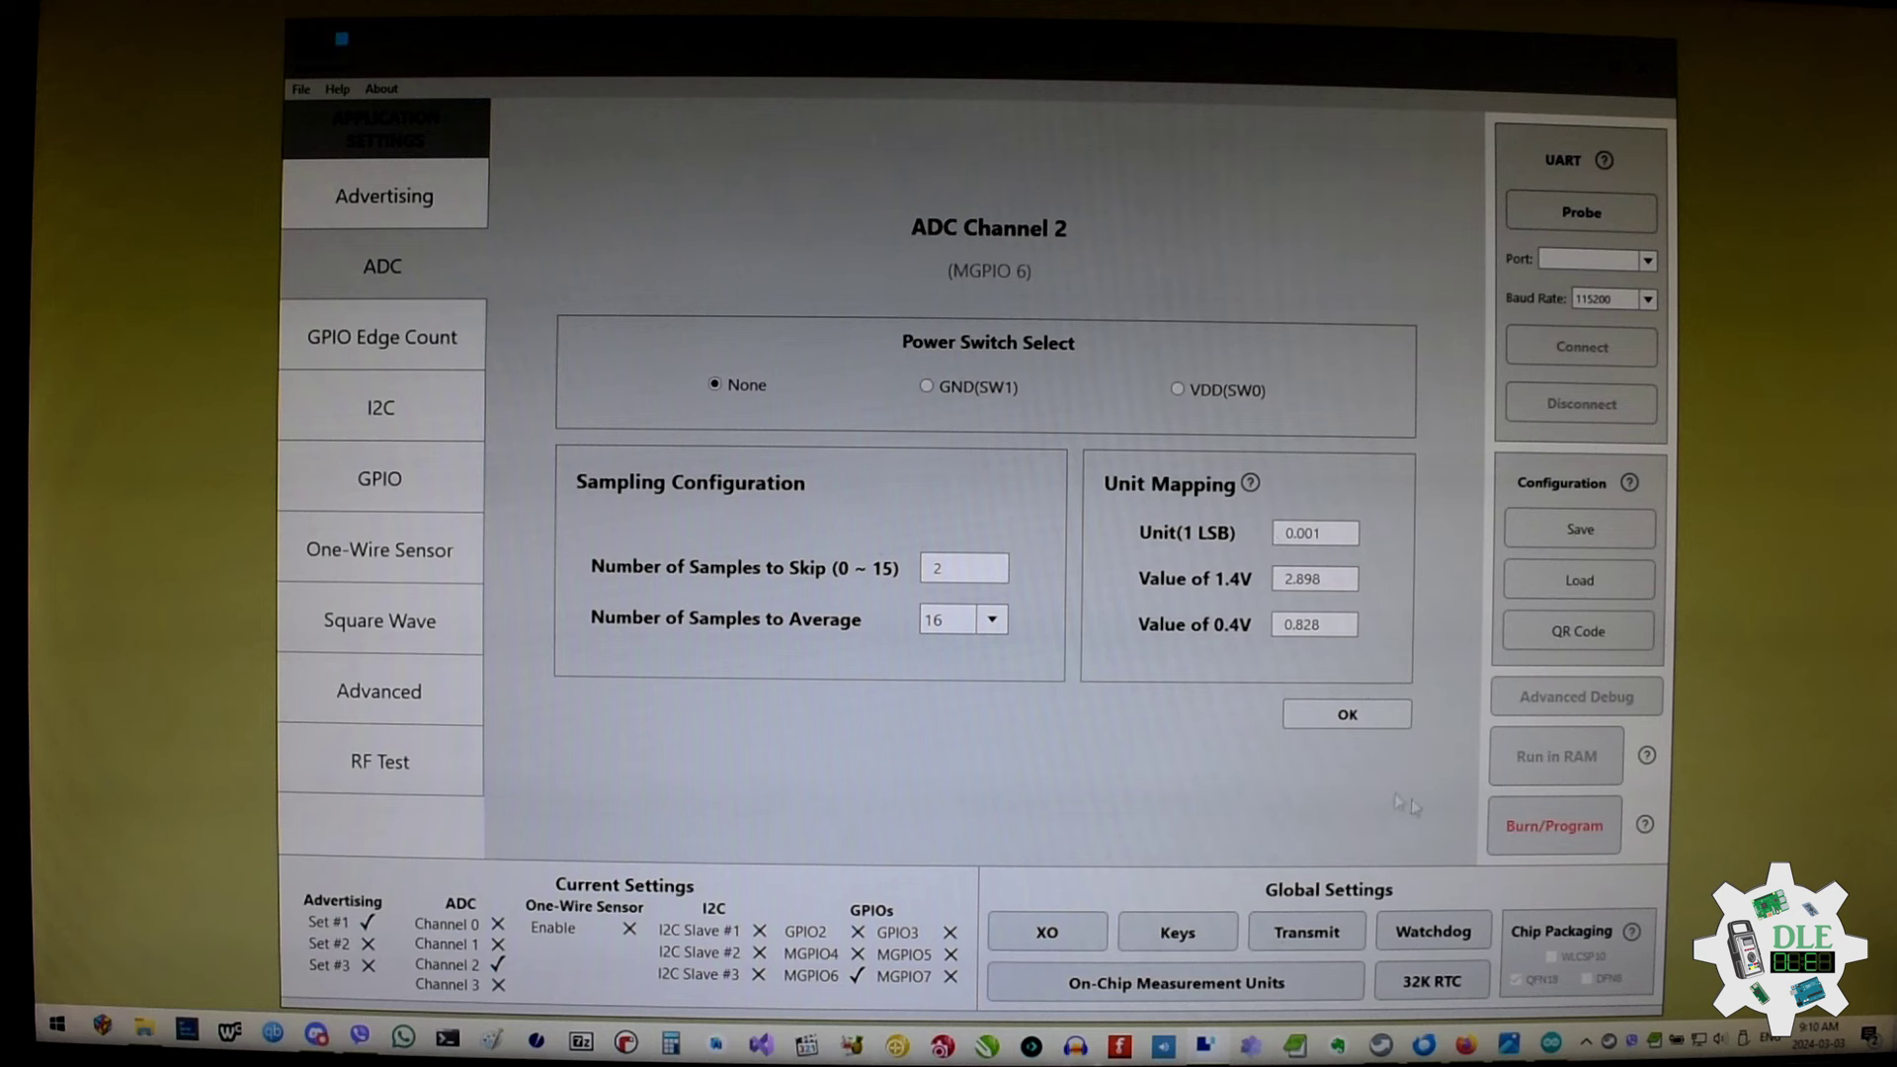
left_click(1347, 714)
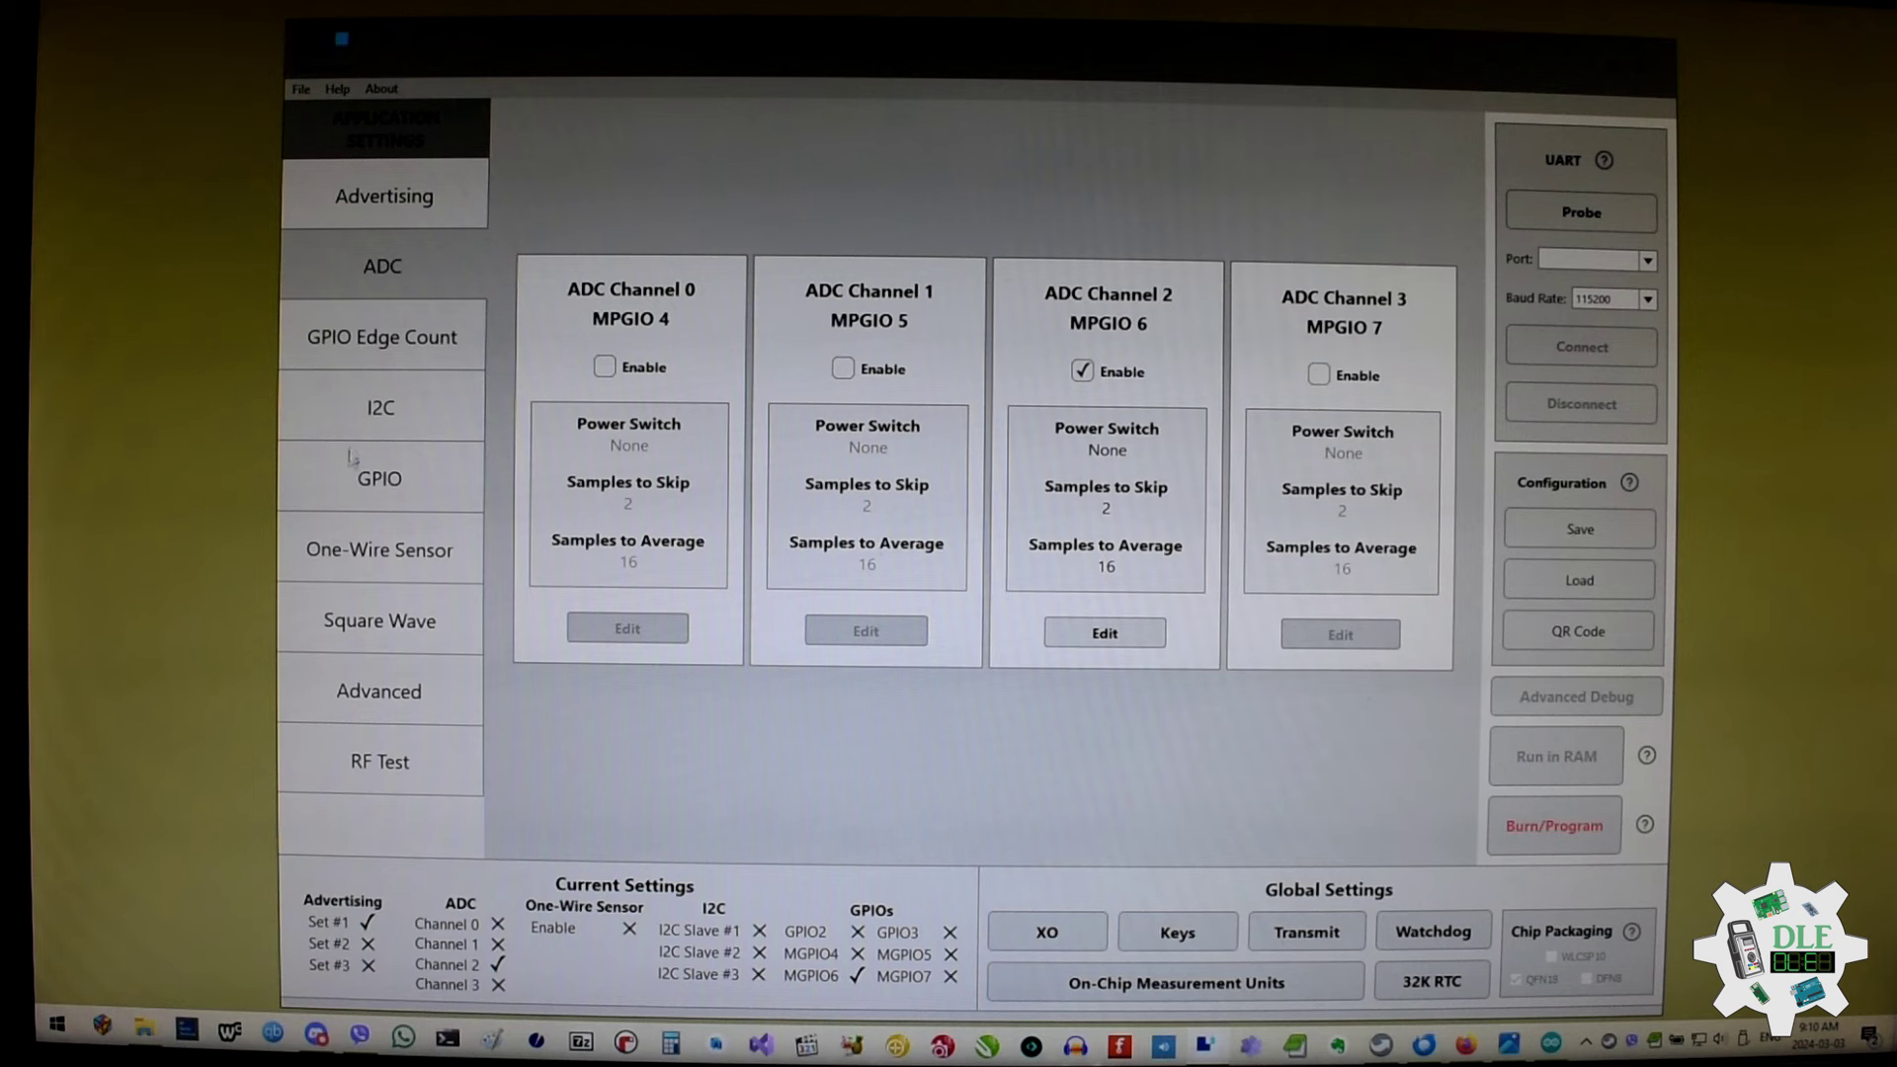
left_click(362, 479)
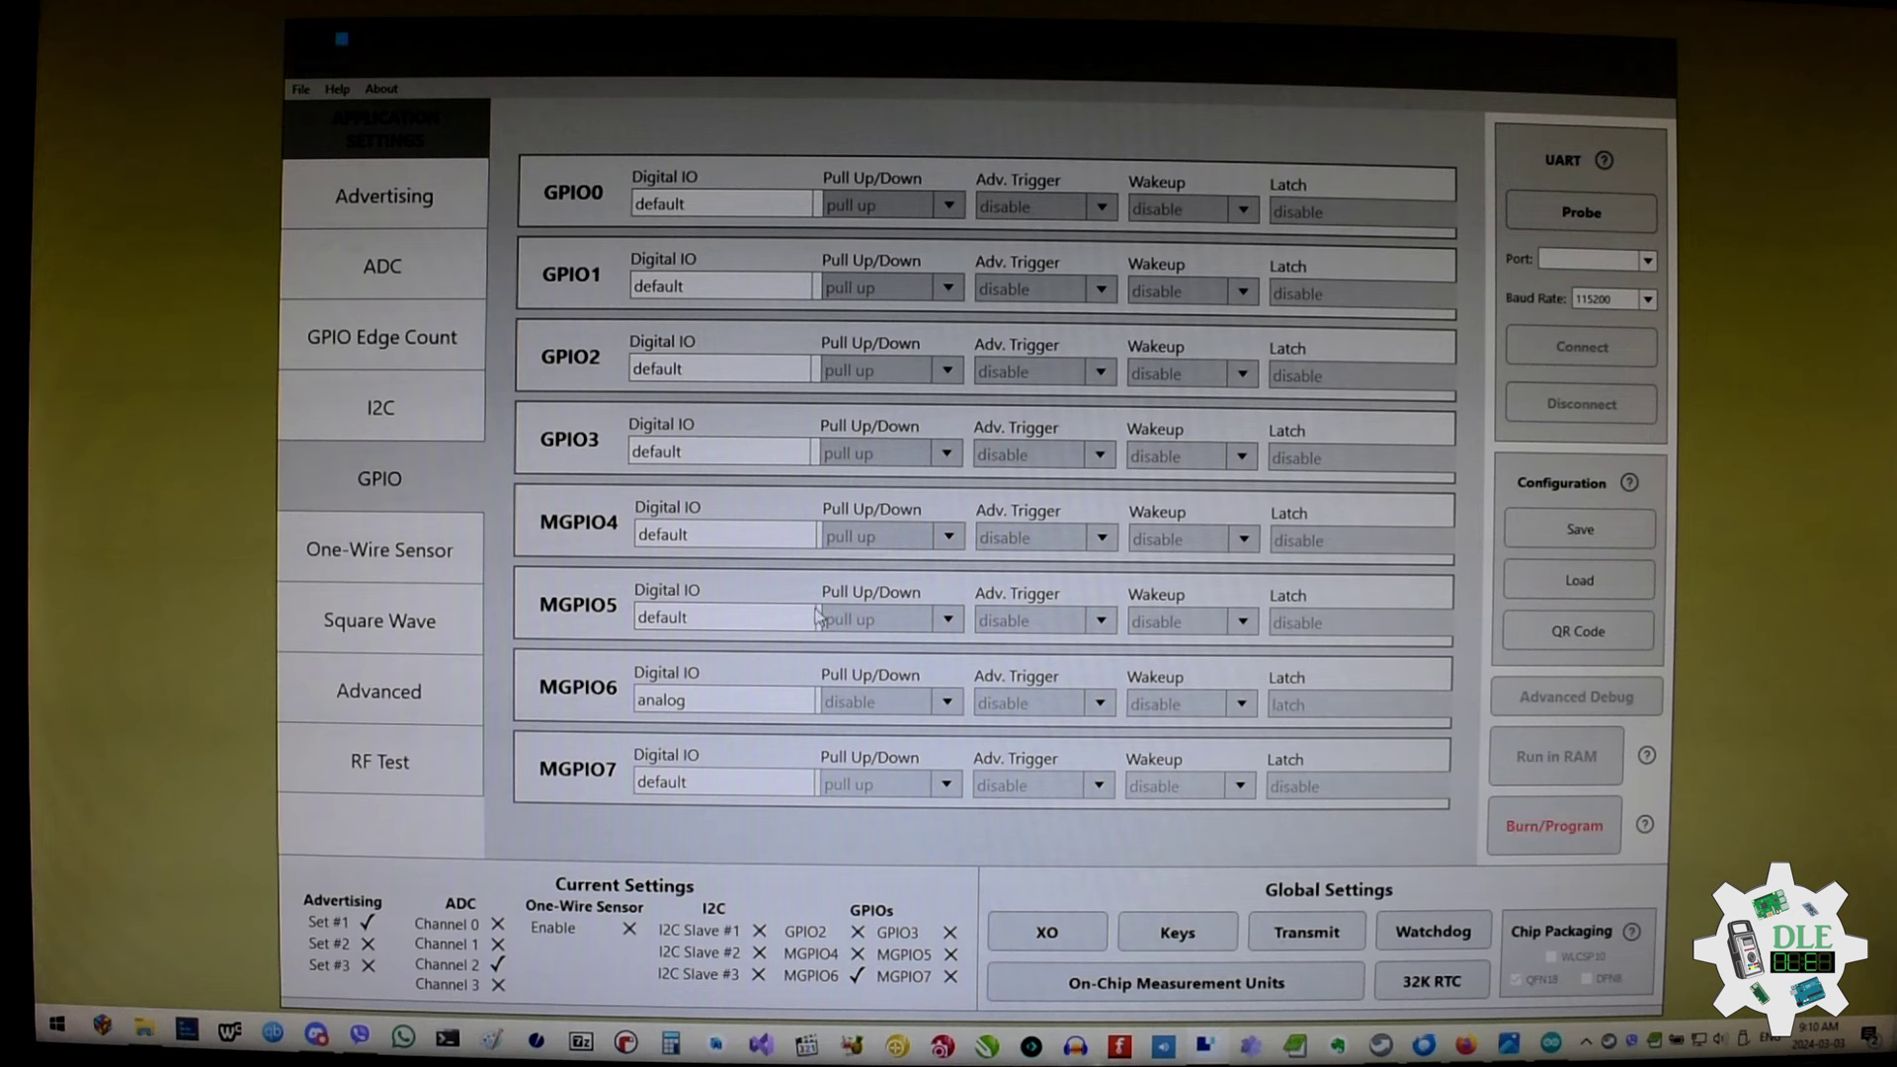
Apply the RF Test transmit-power hardware settings, then probe for the beacon from Advertising
left_click(397, 775)
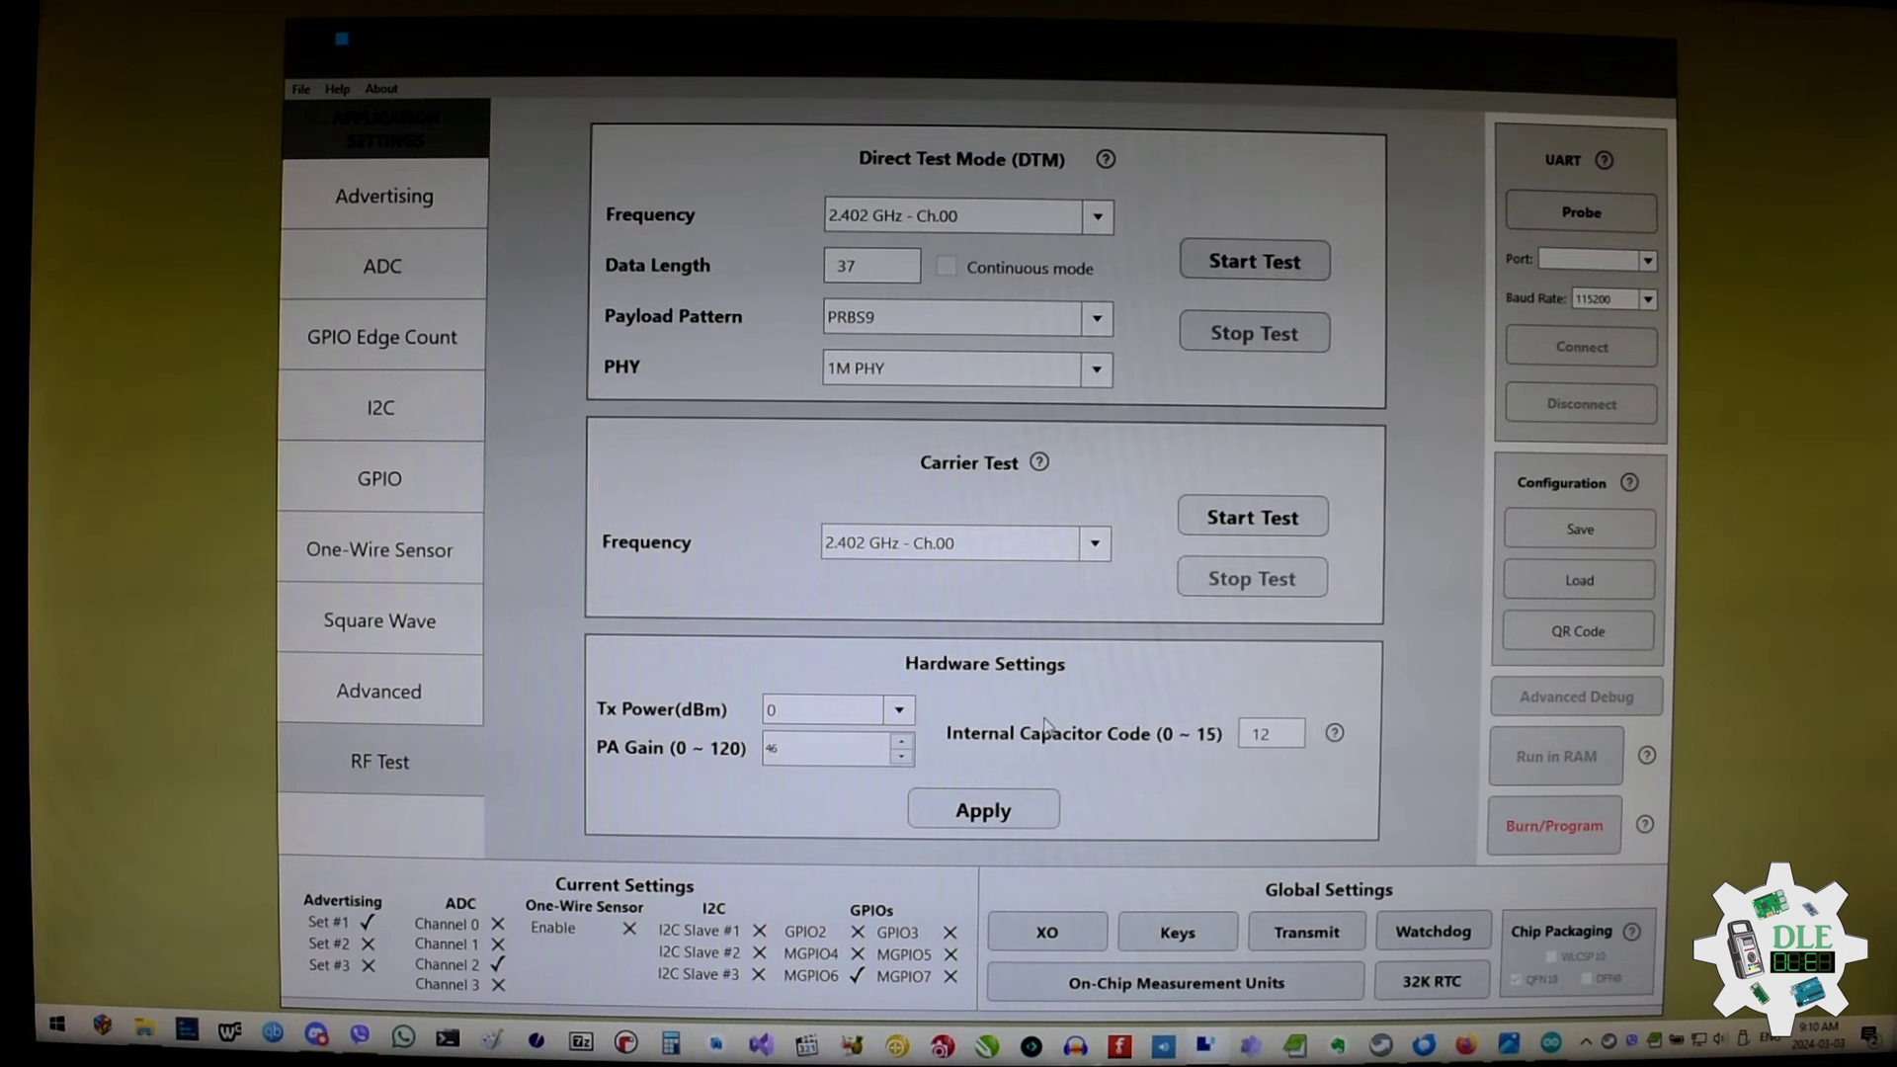
left_click(983, 811)
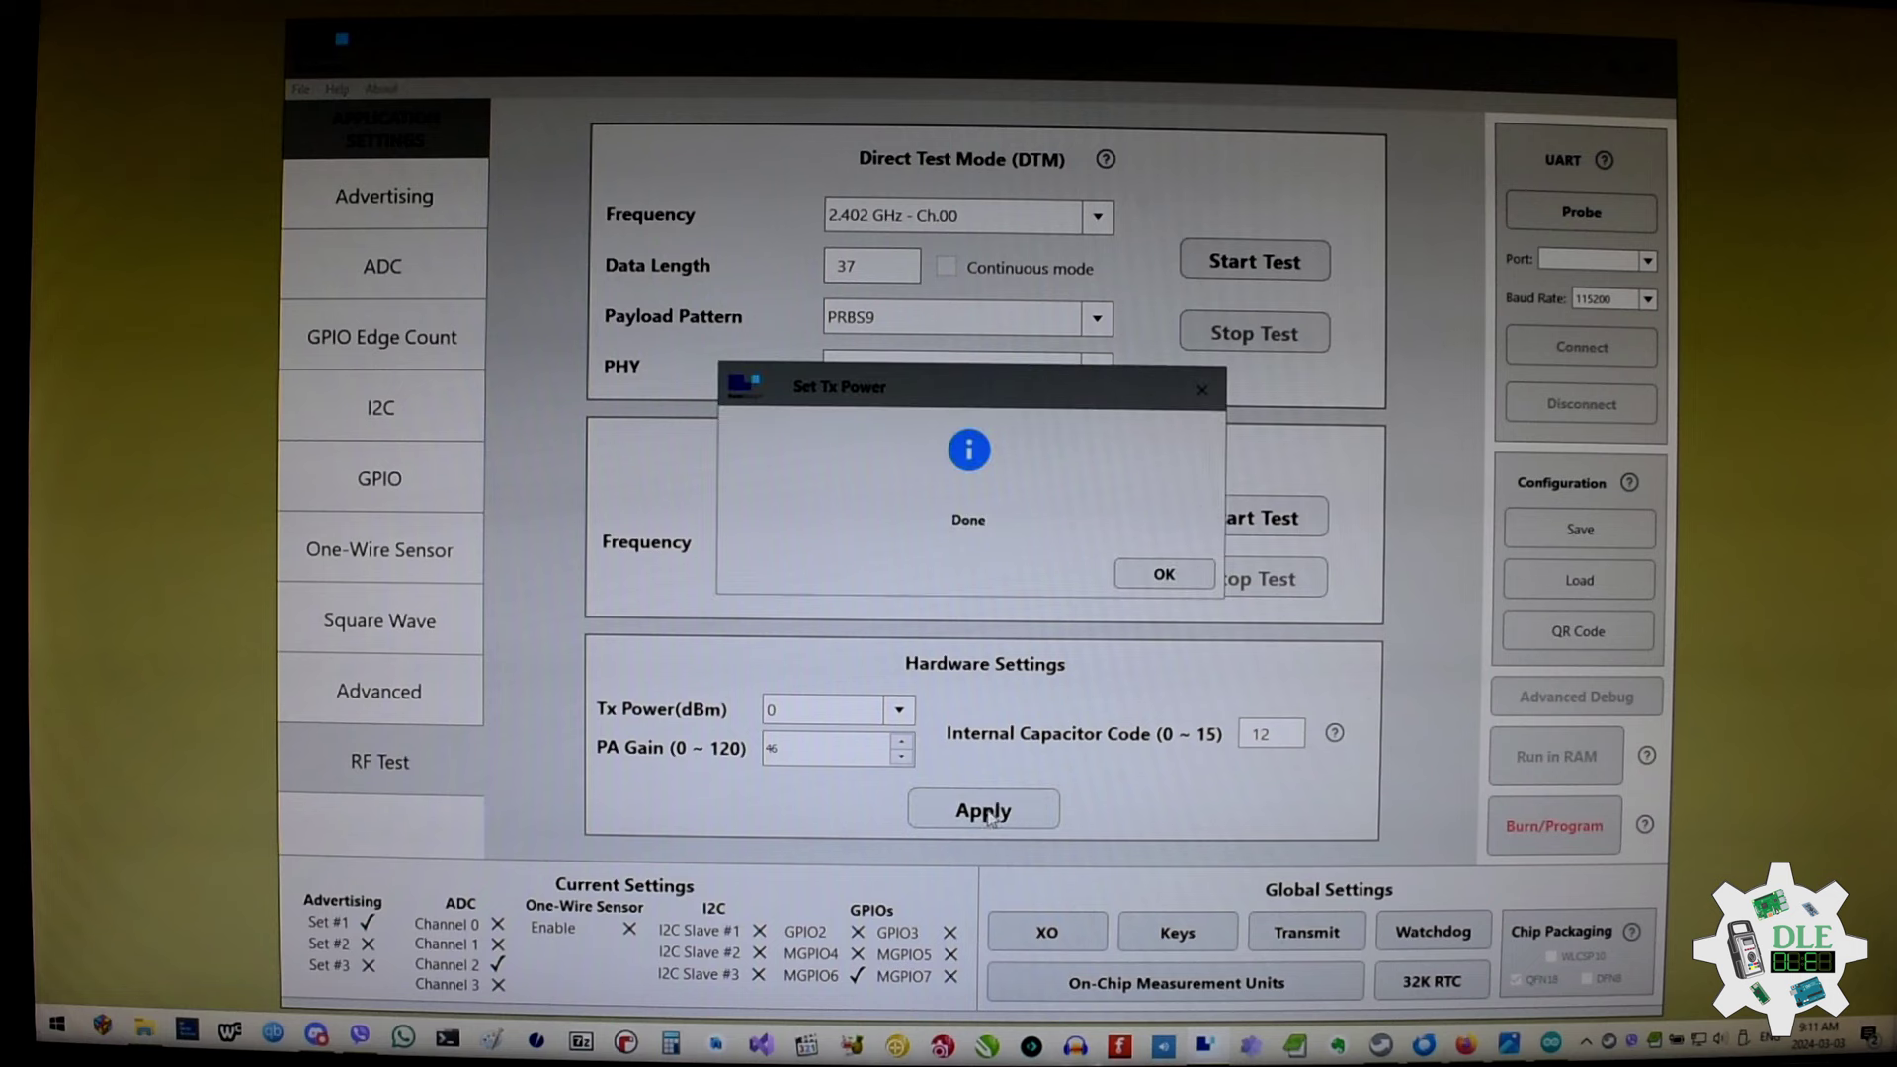
left_click(1165, 573)
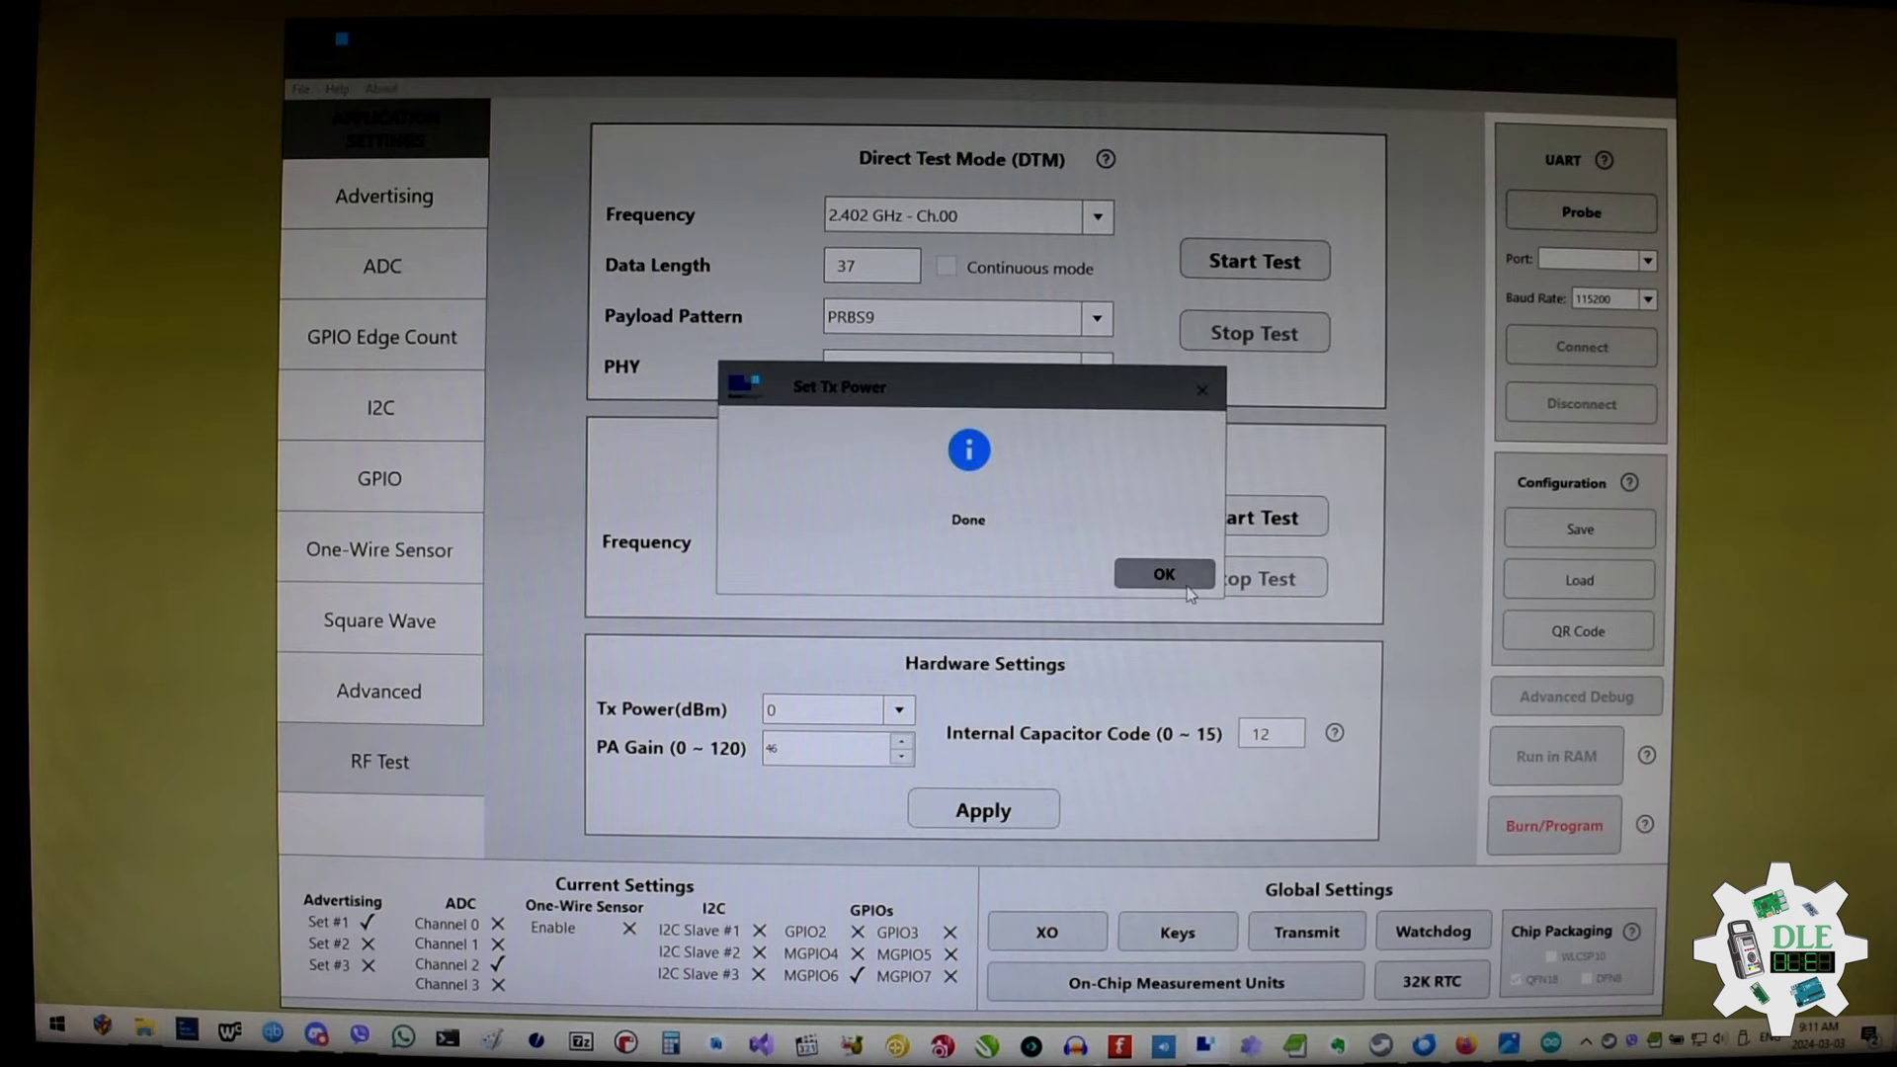
left_click(432, 200)
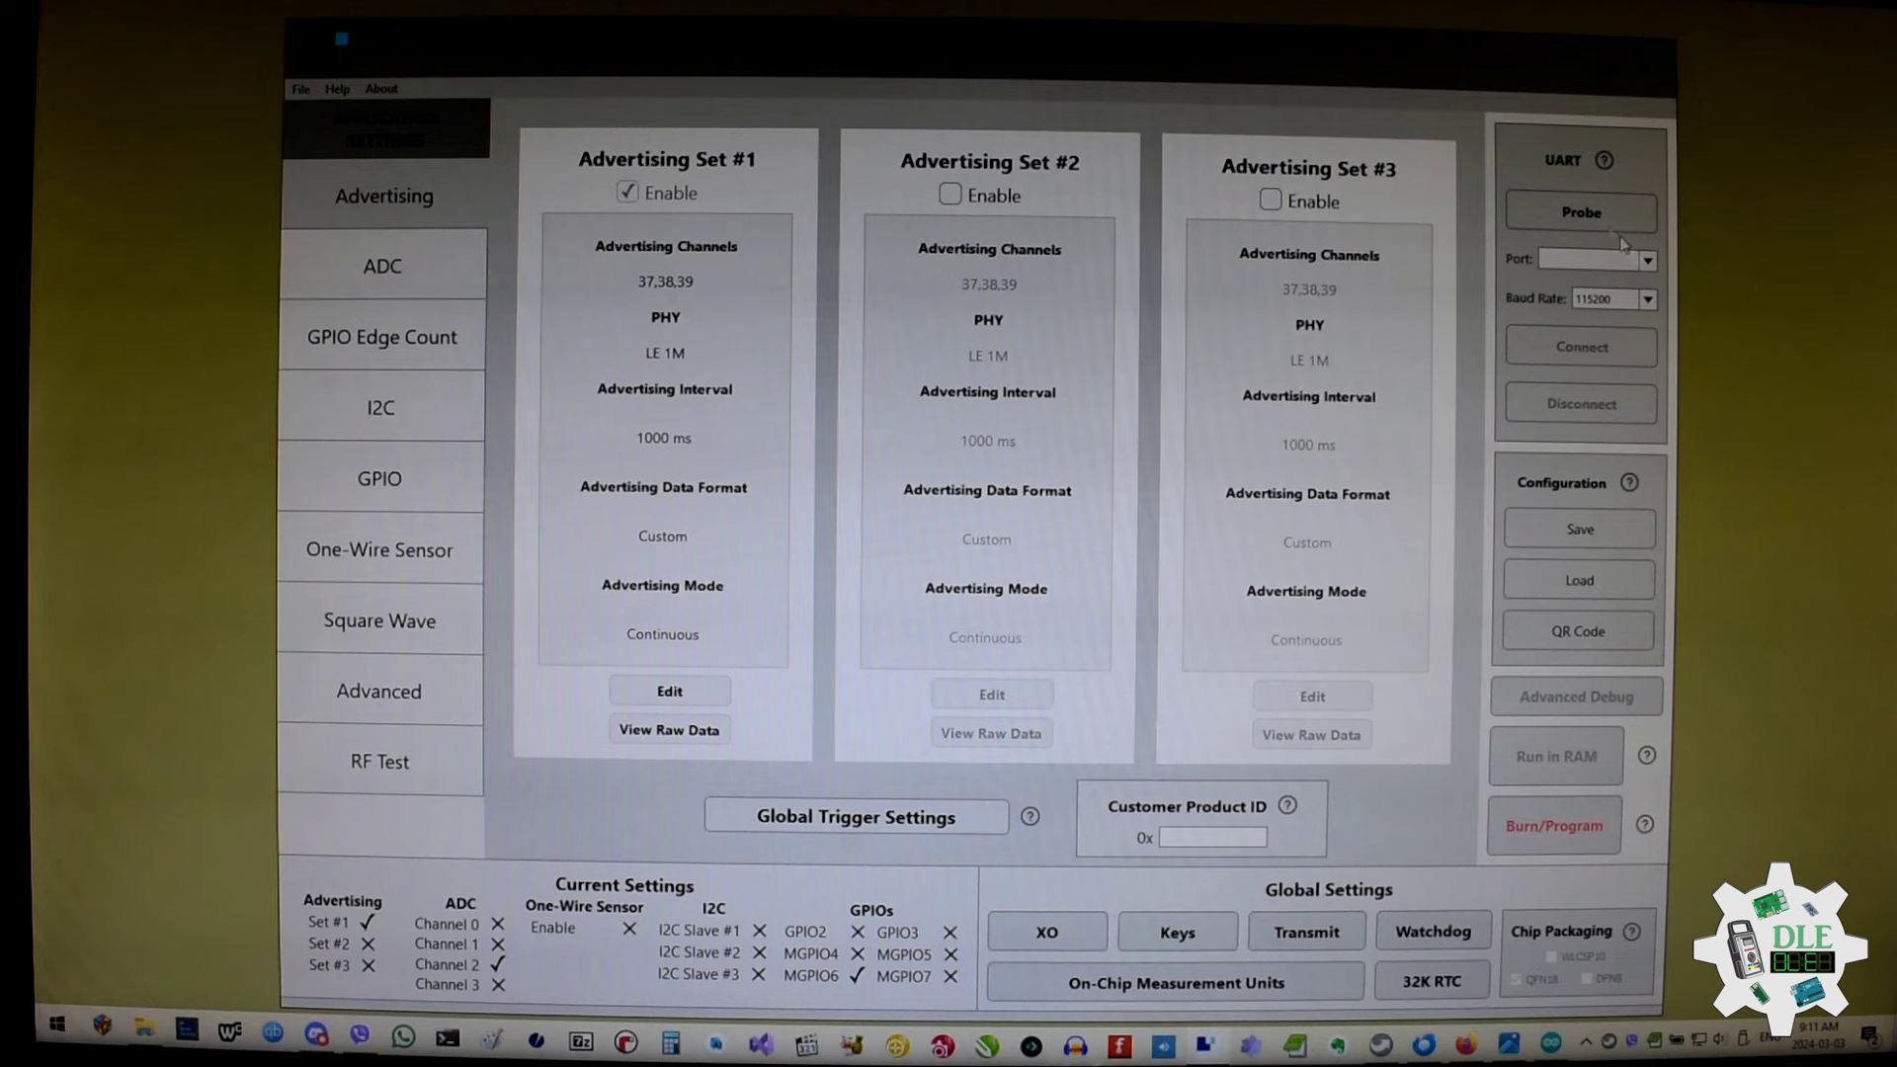
left_click(1581, 213)
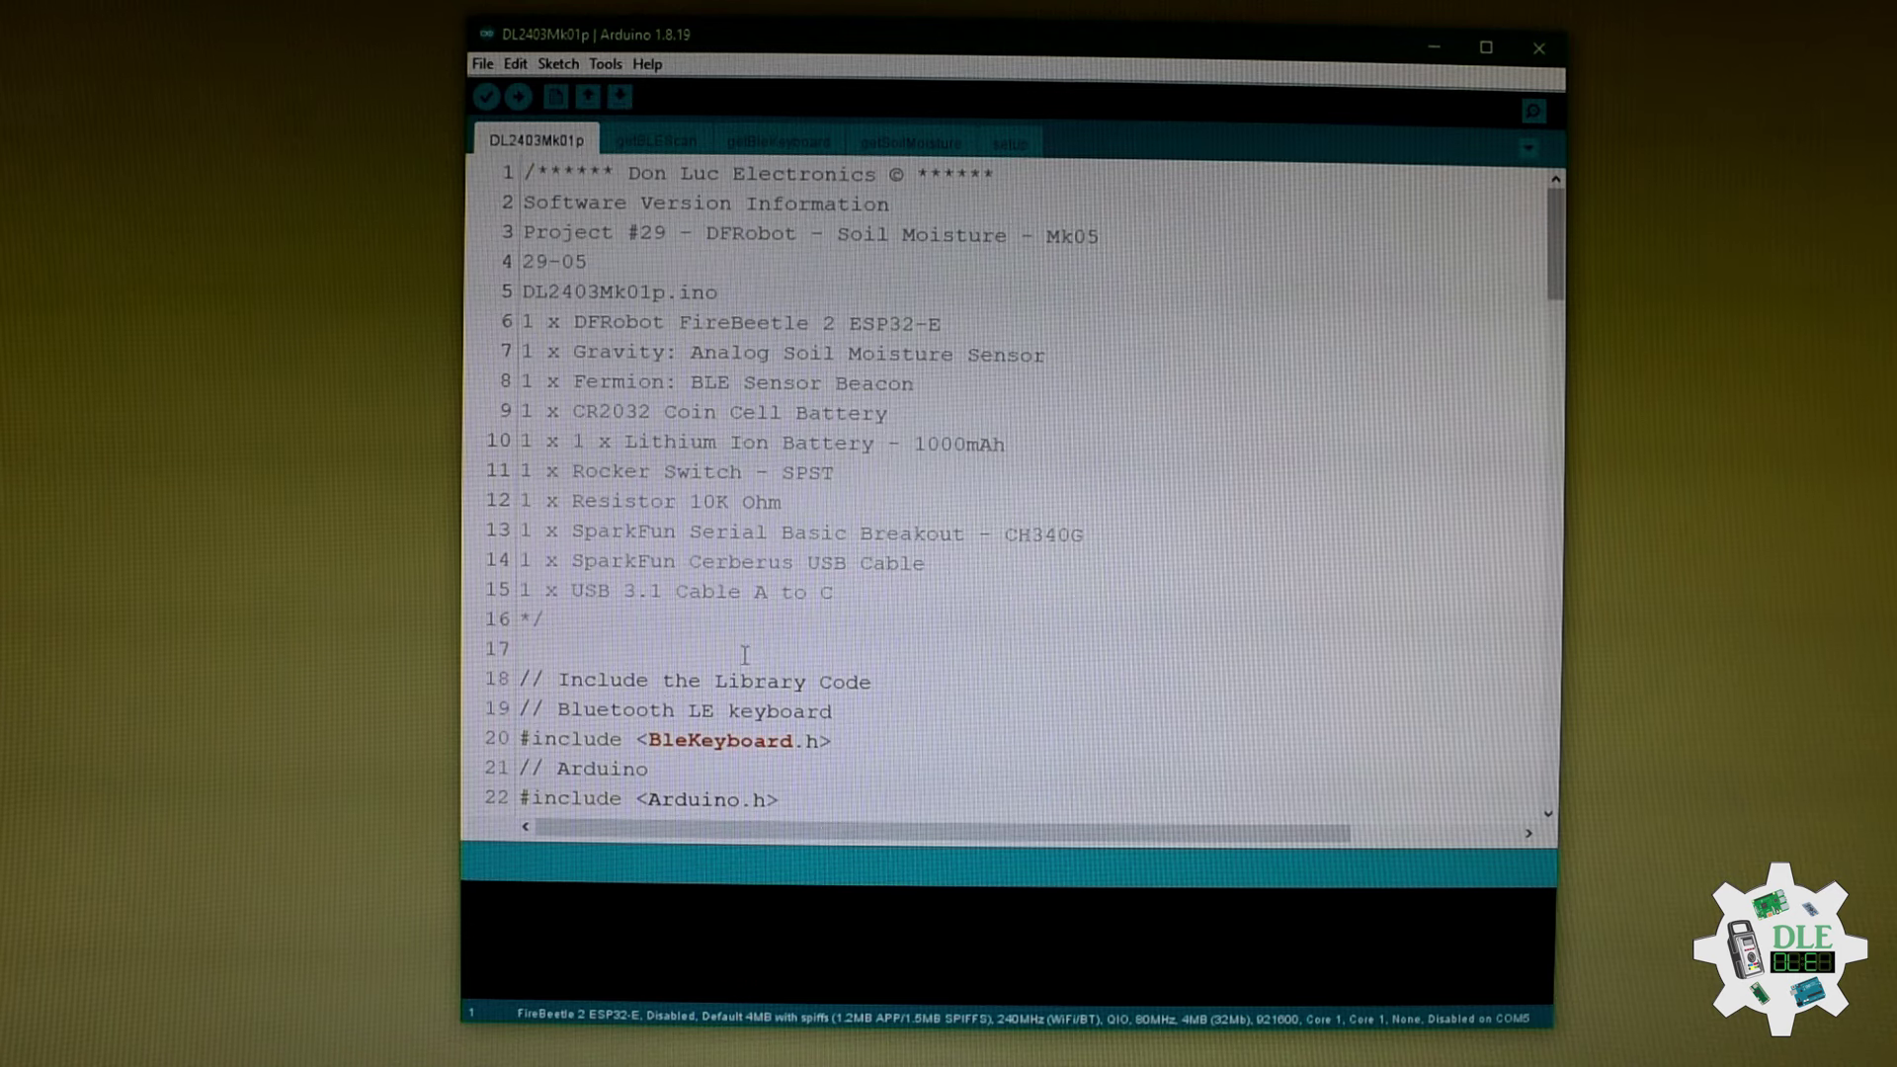
scroll(830, 628, "down", 3)
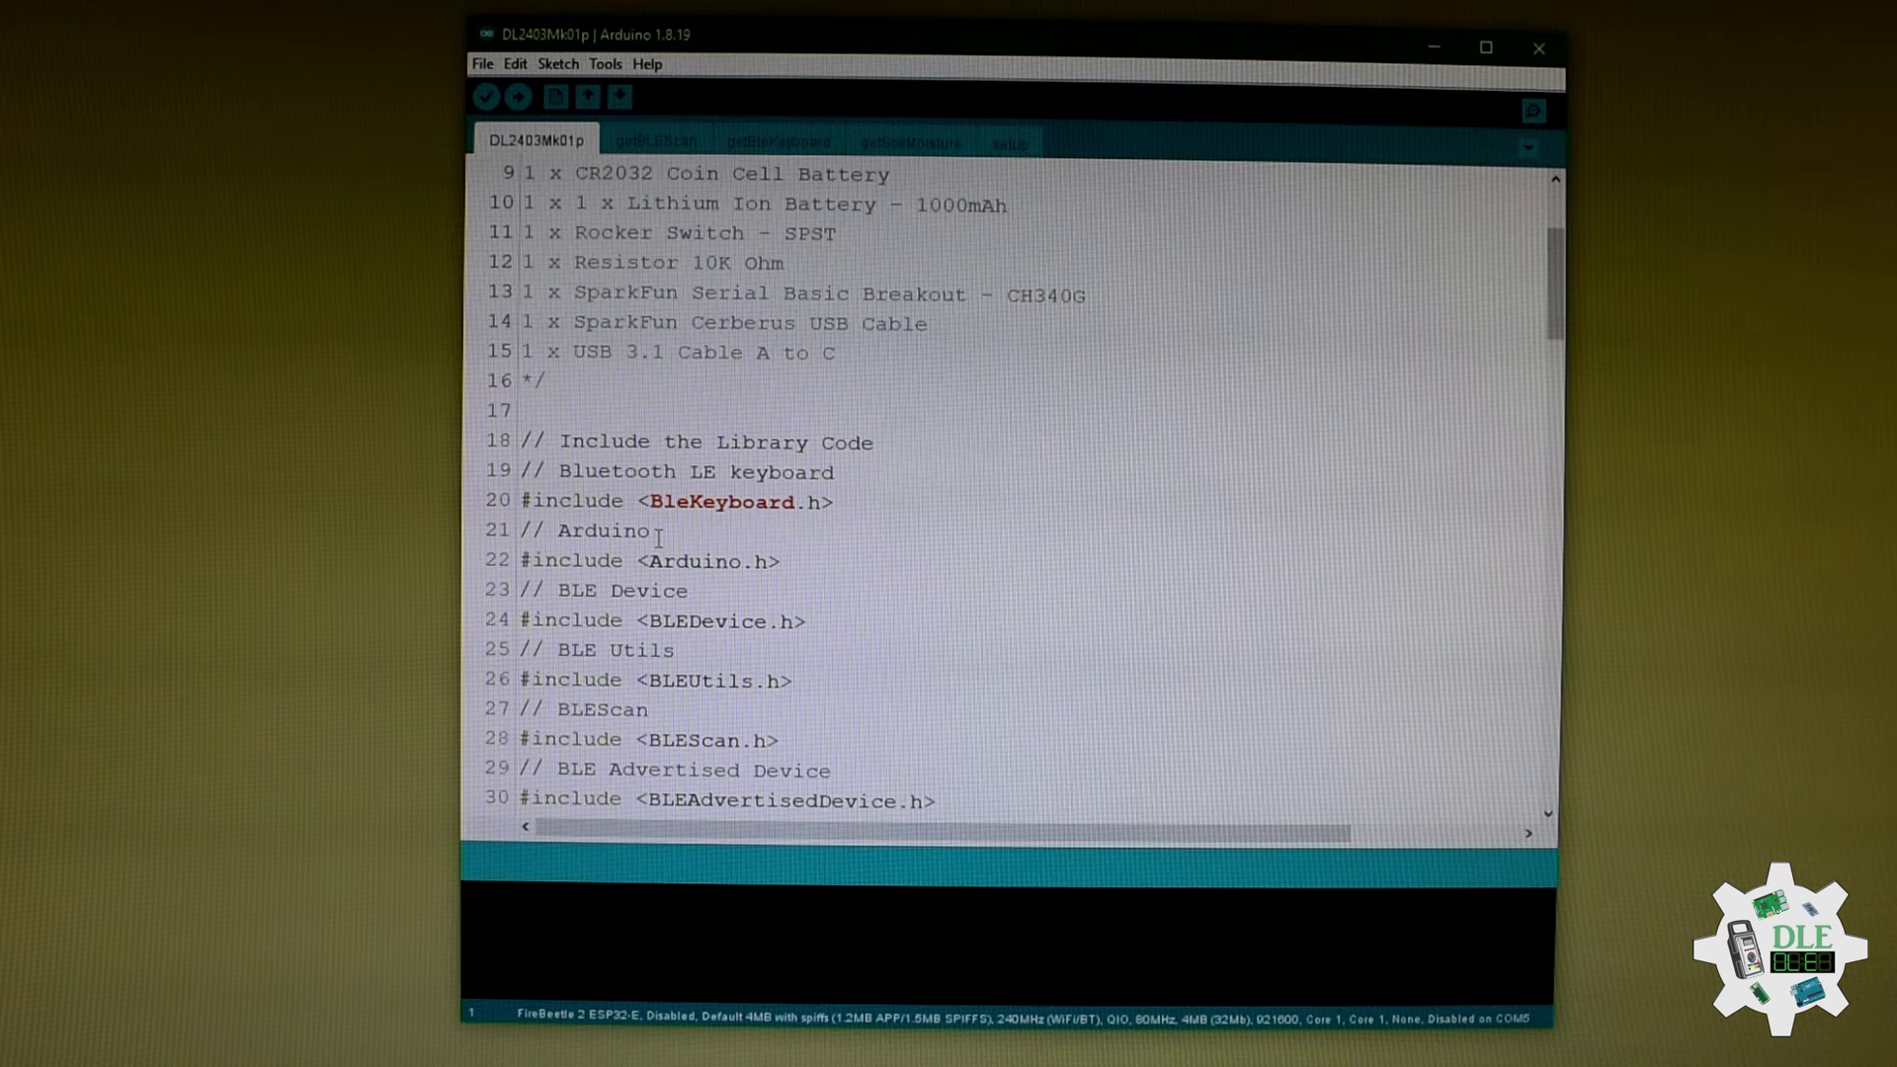
scroll(658, 538, "down", 3)
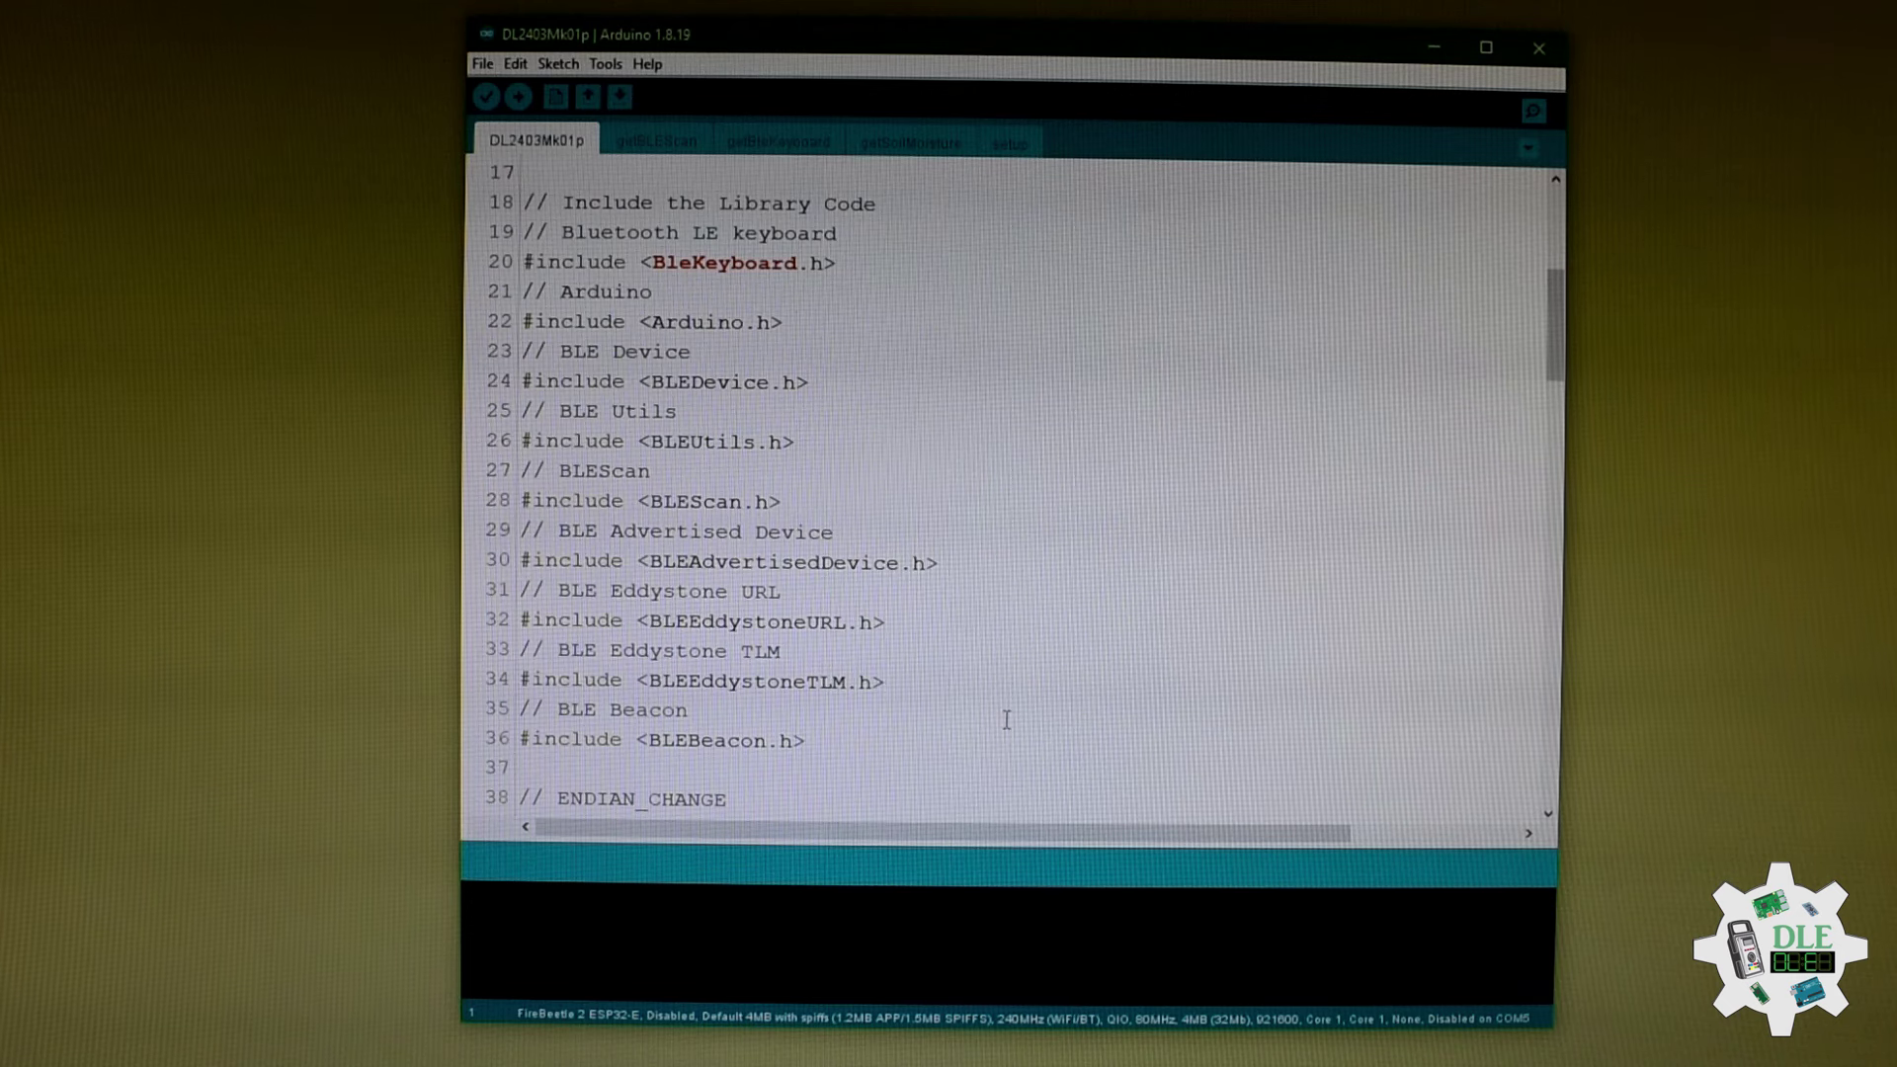
scroll(1006, 720, "down", 3)
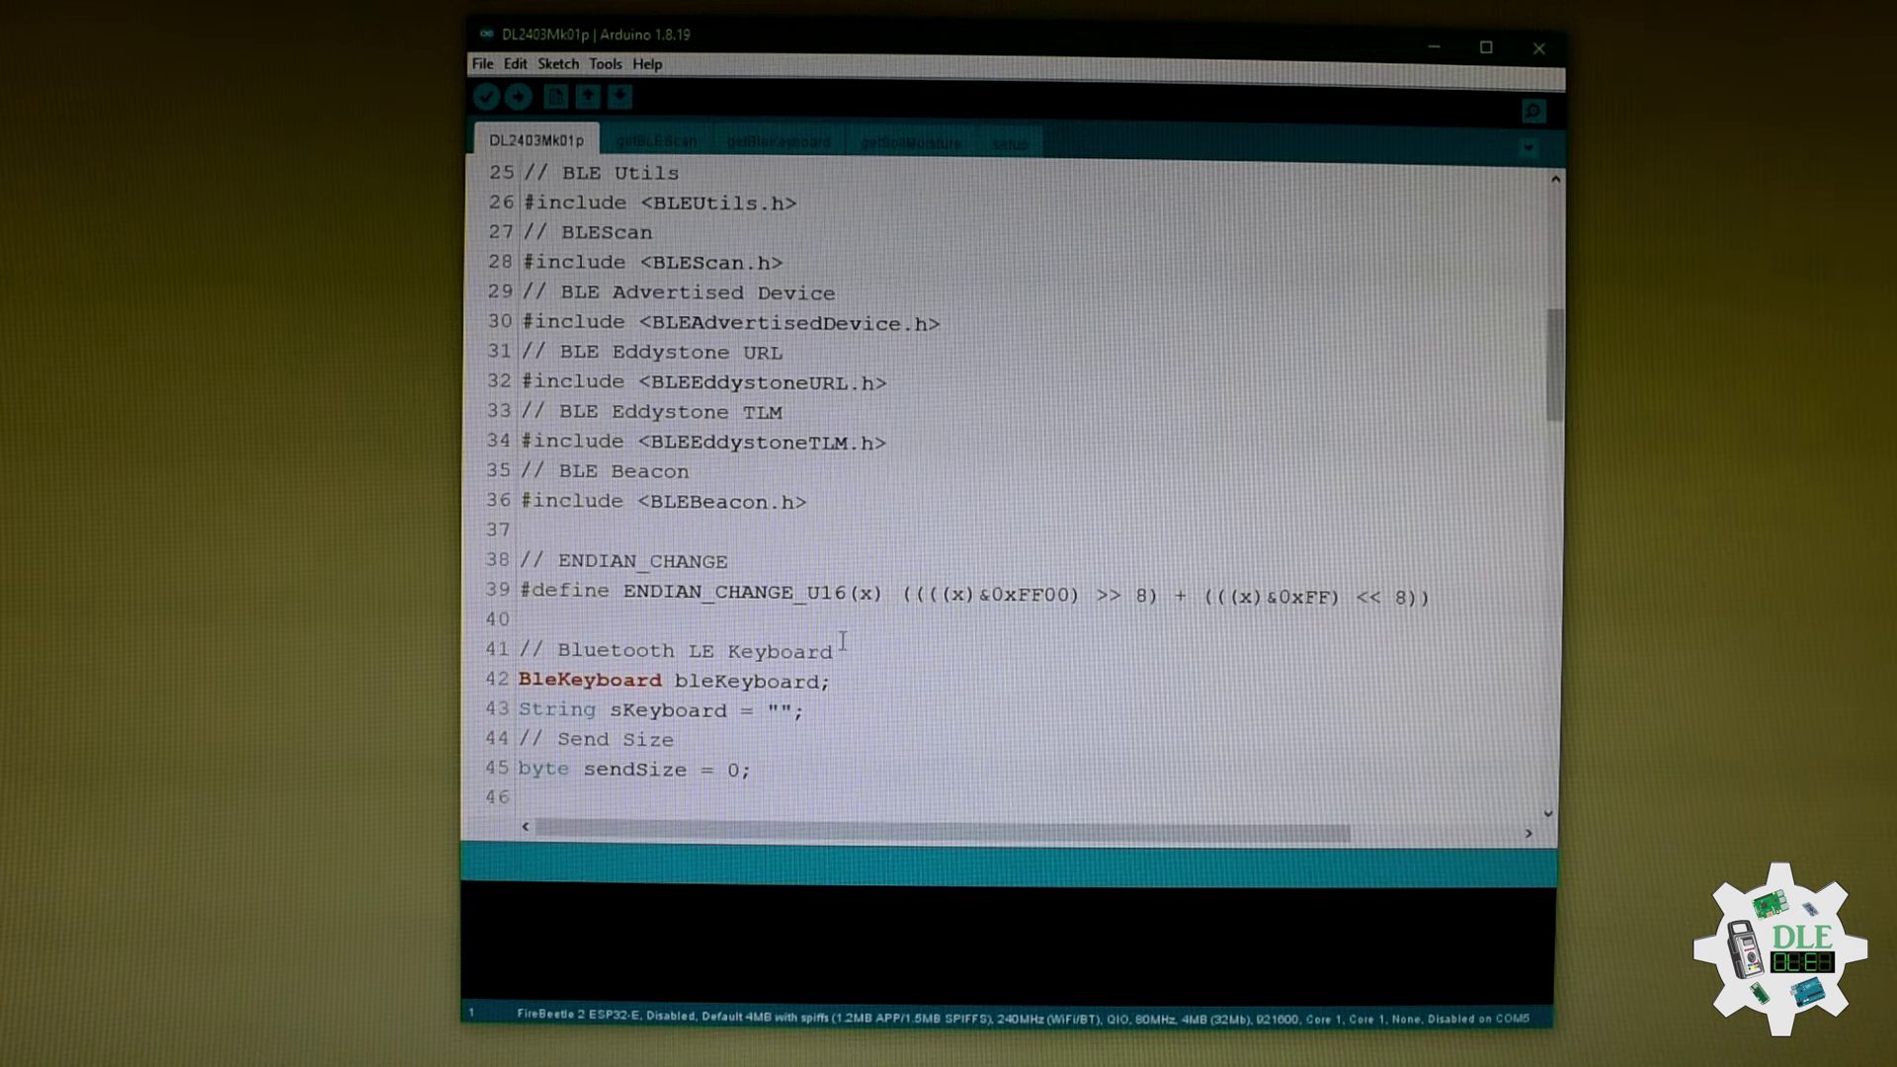
scroll(1028, 782, "down", 3)
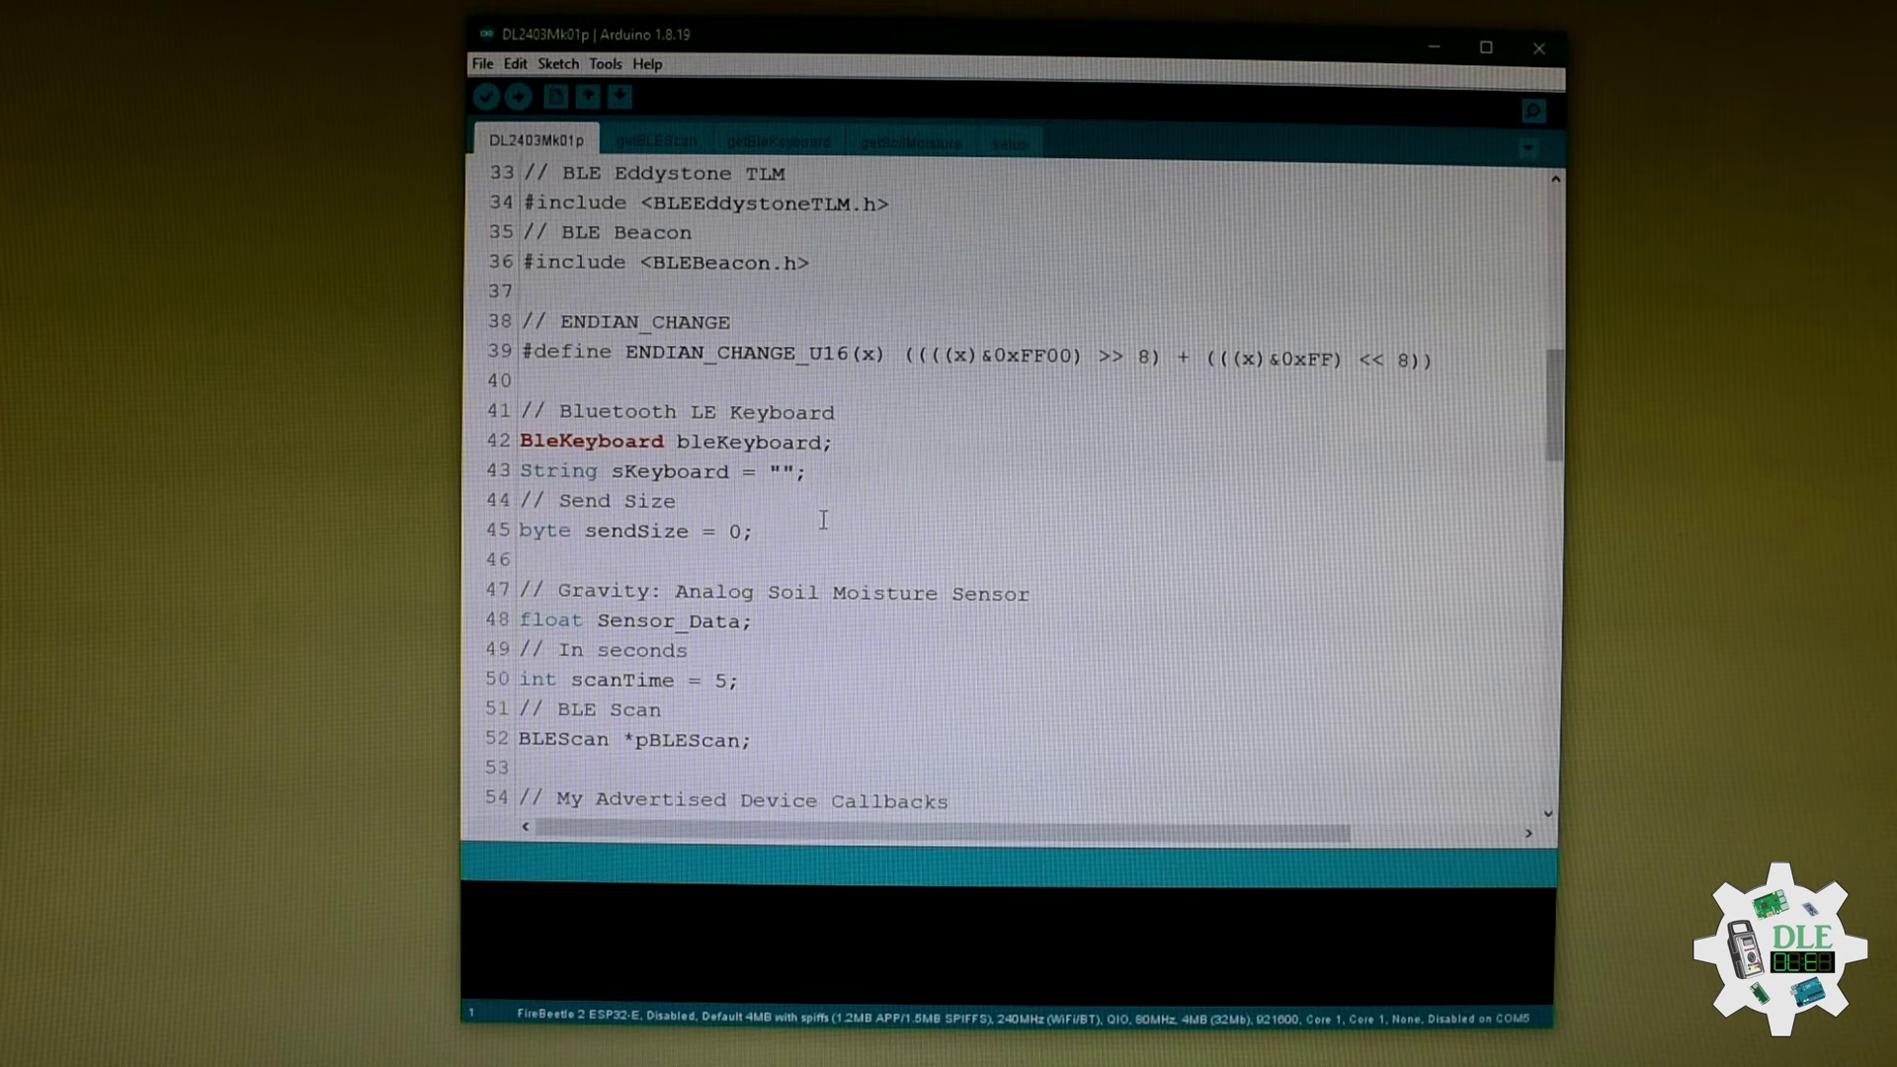
scroll(826, 510, "down", 3)
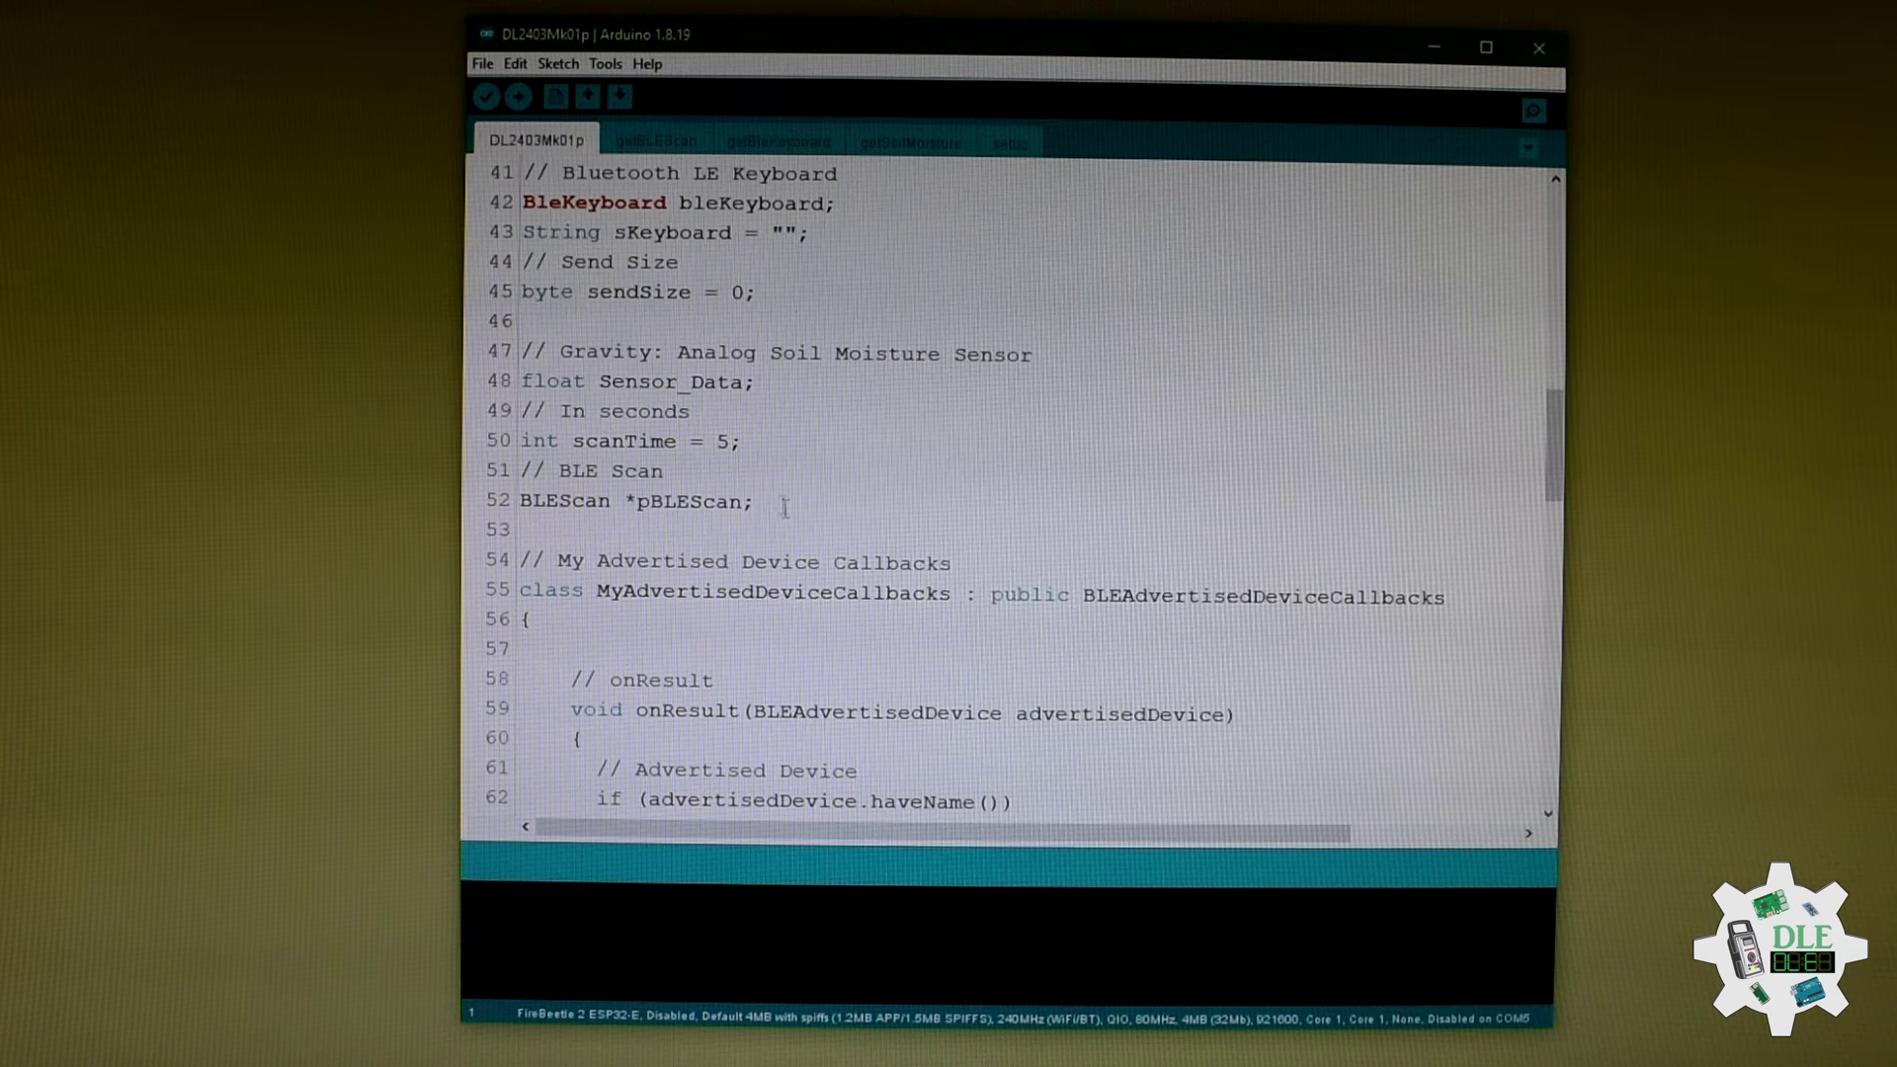
scroll(860, 487, "down", 3)
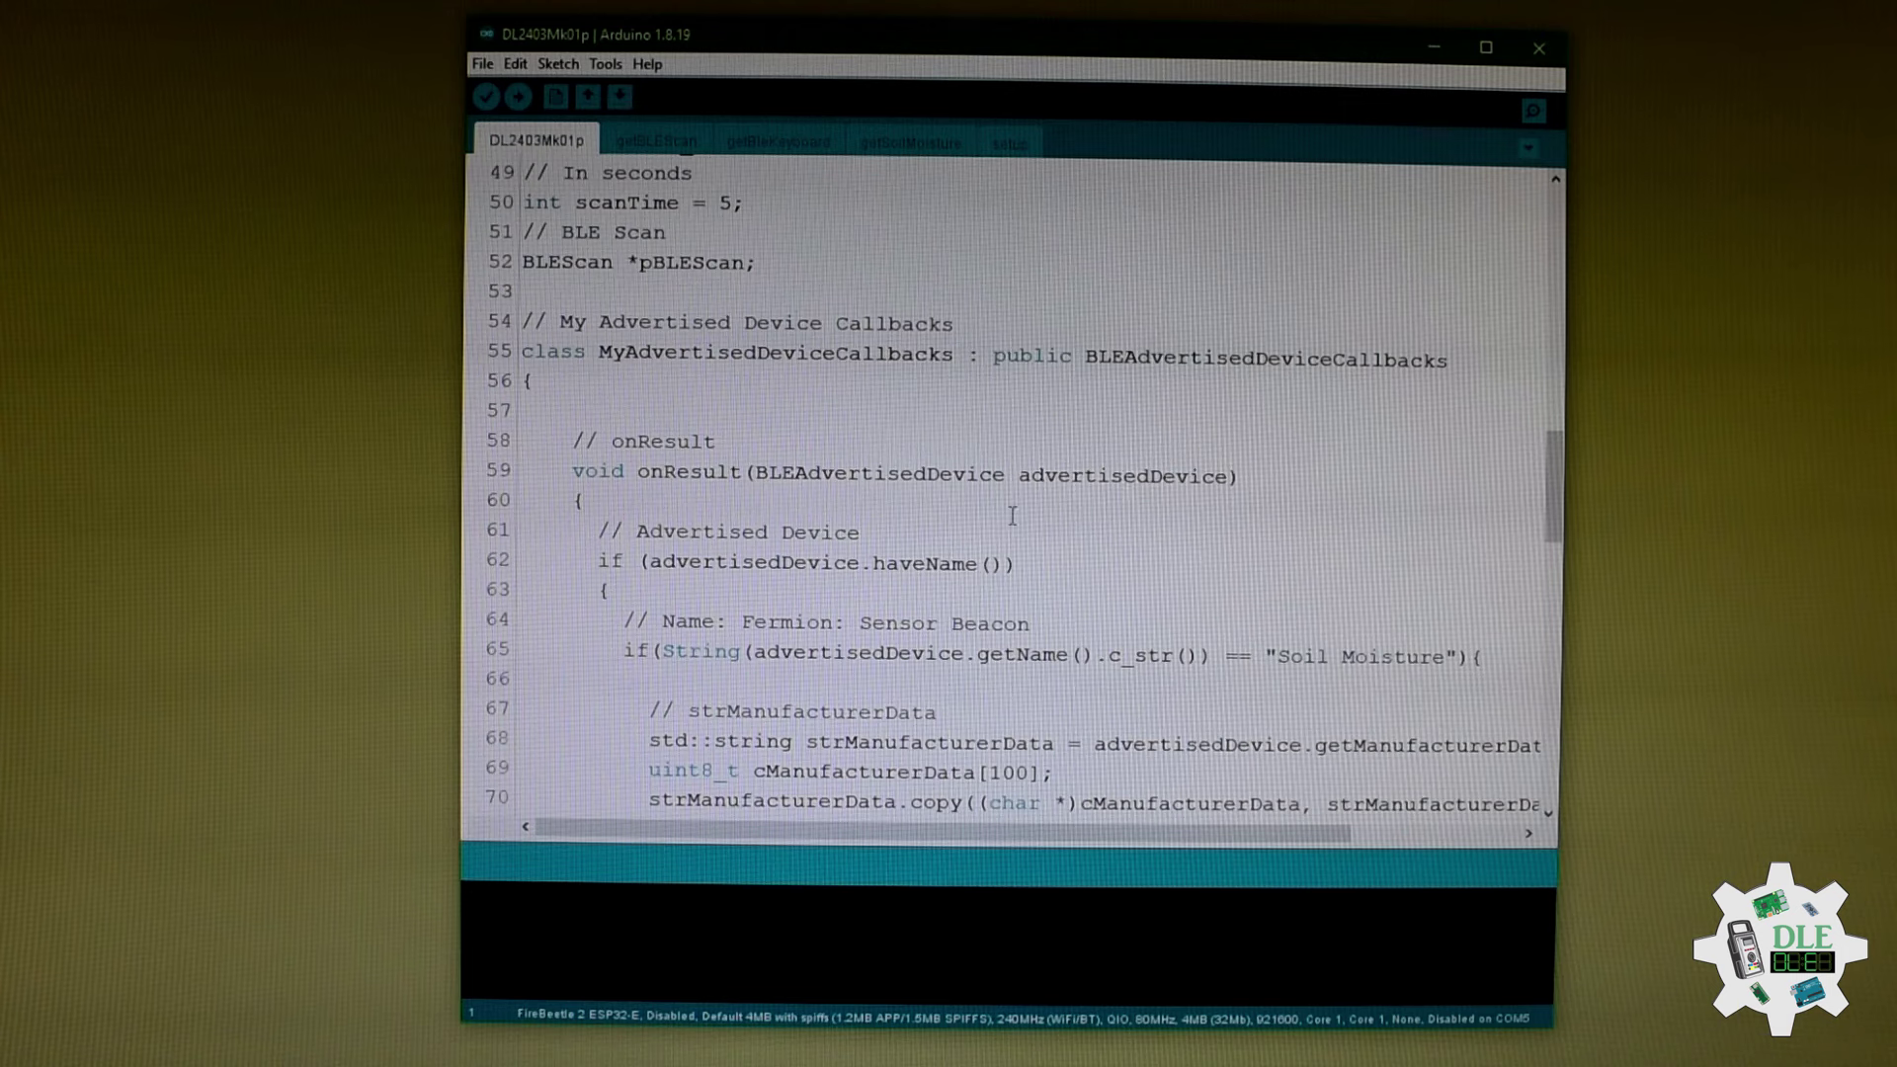
scroll(1011, 515, "down", 3)
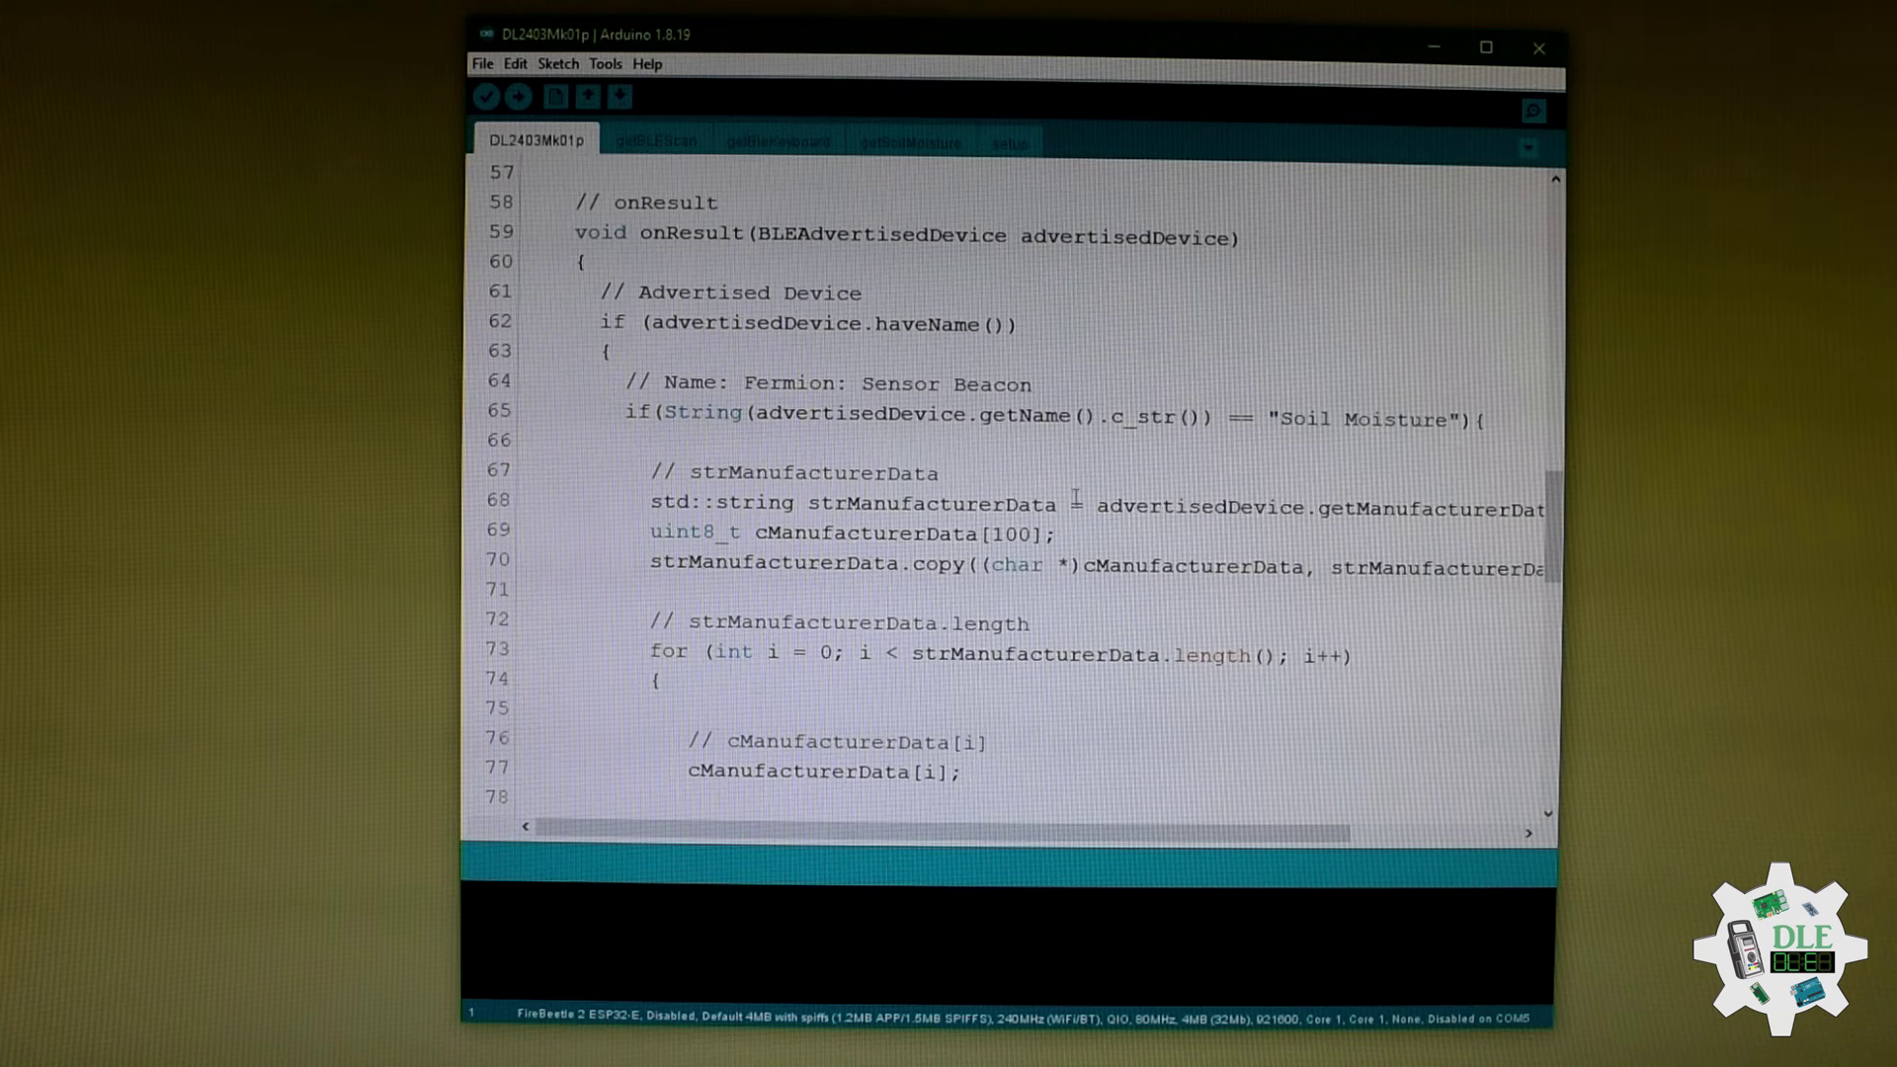
scroll(1266, 632, "down", 3)
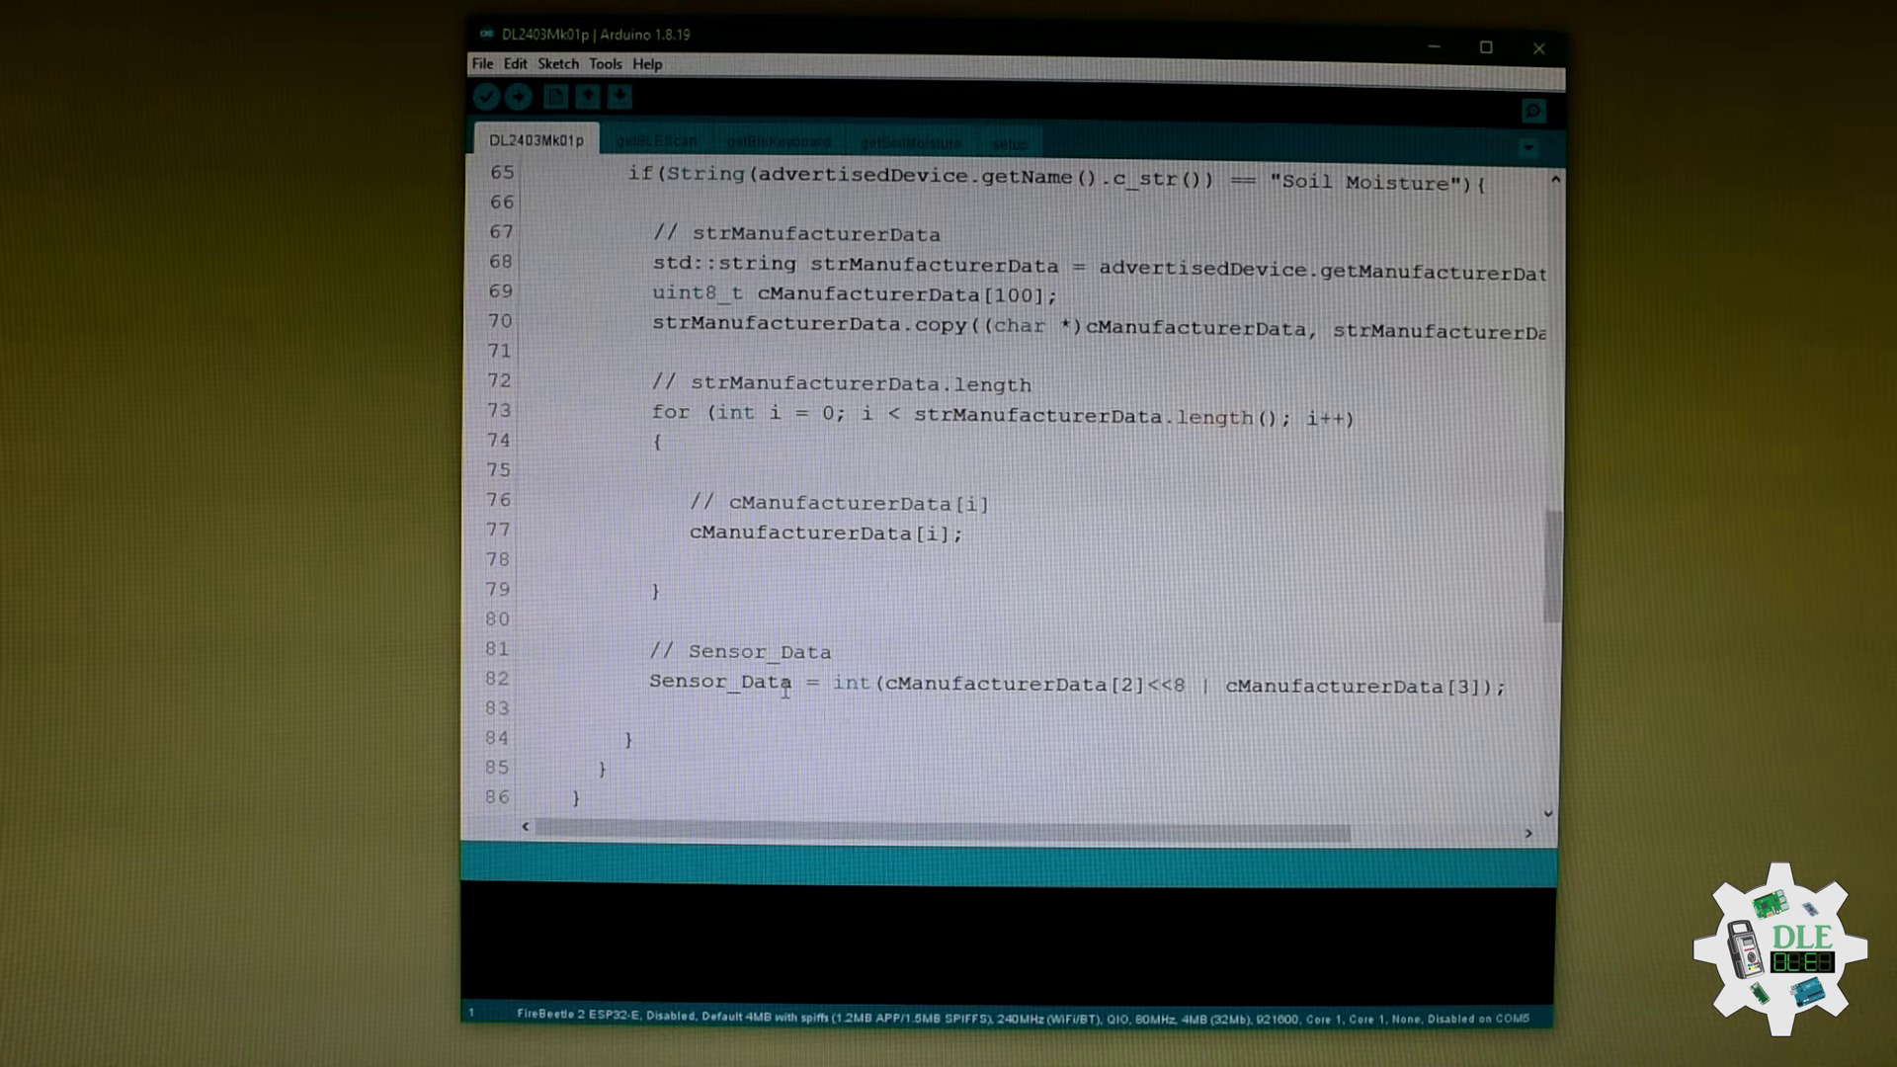
scroll(823, 604, "down", 3)
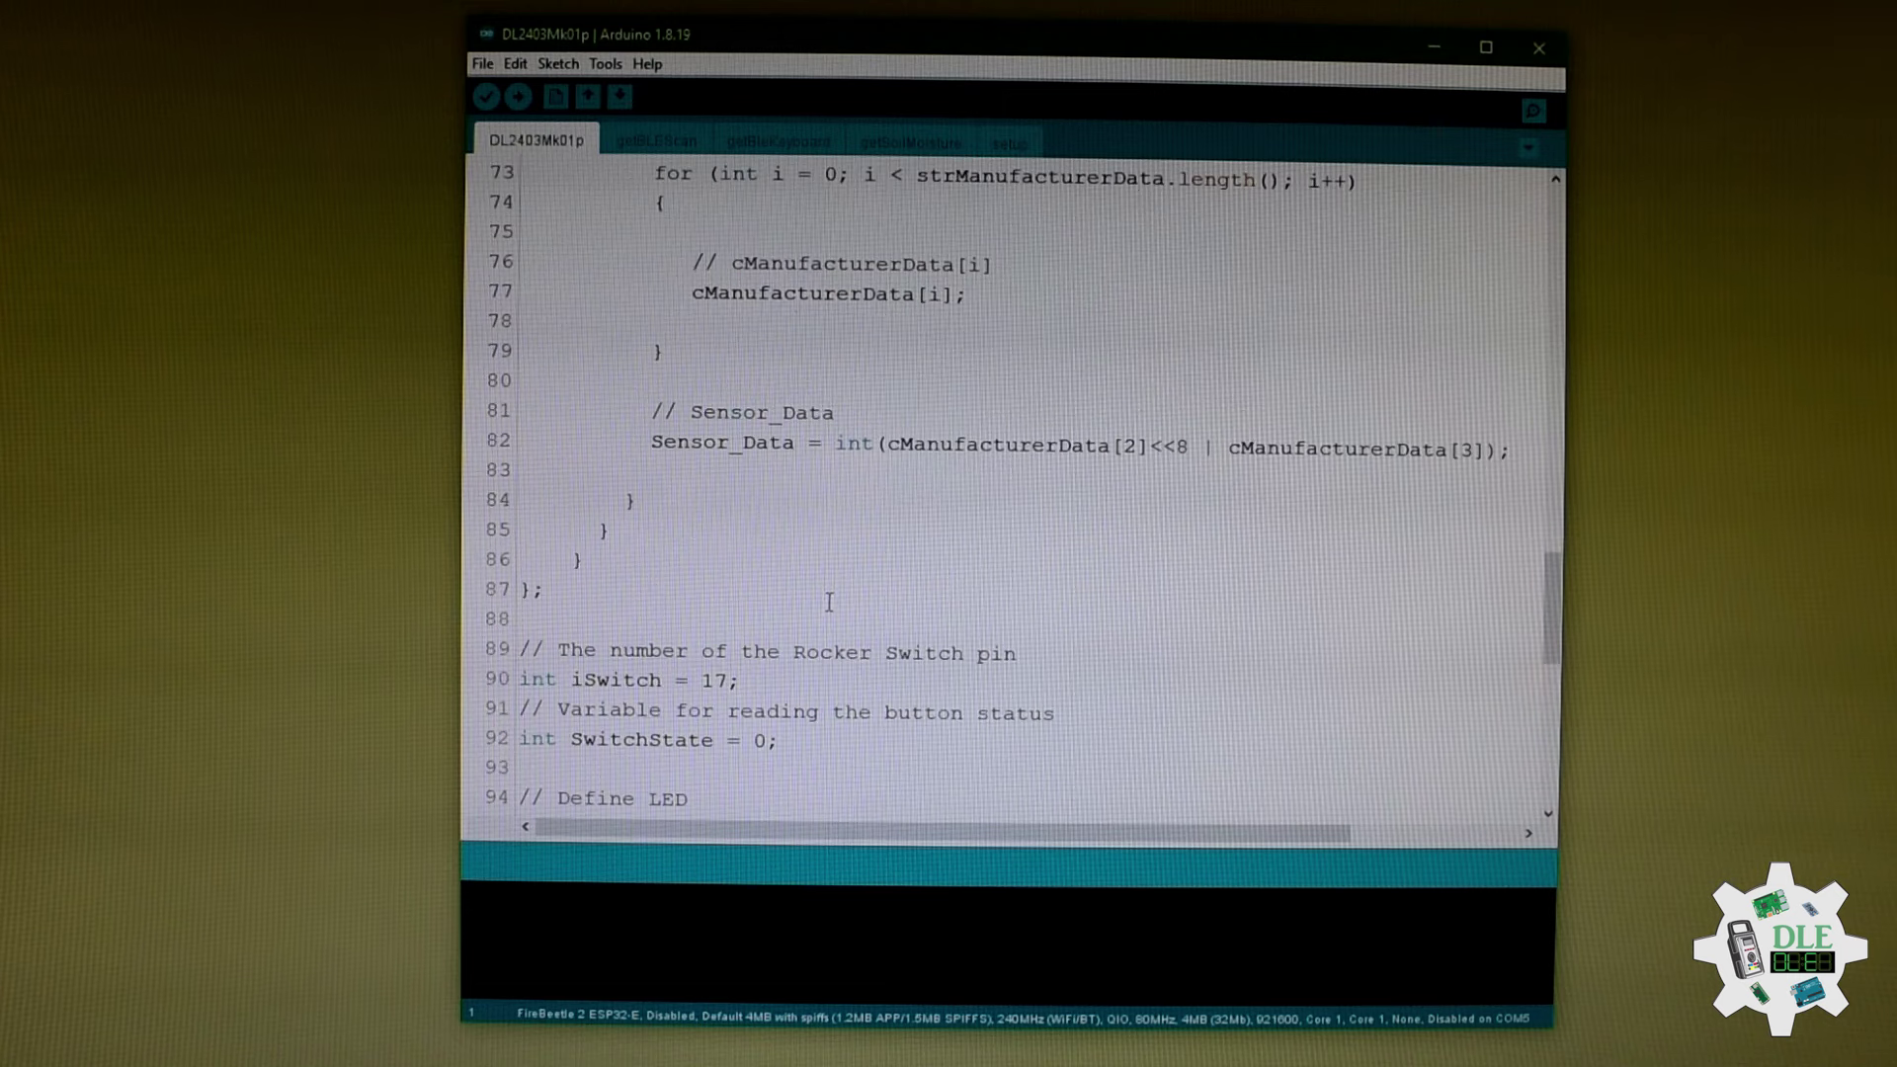
scroll(827, 601, "down", 3)
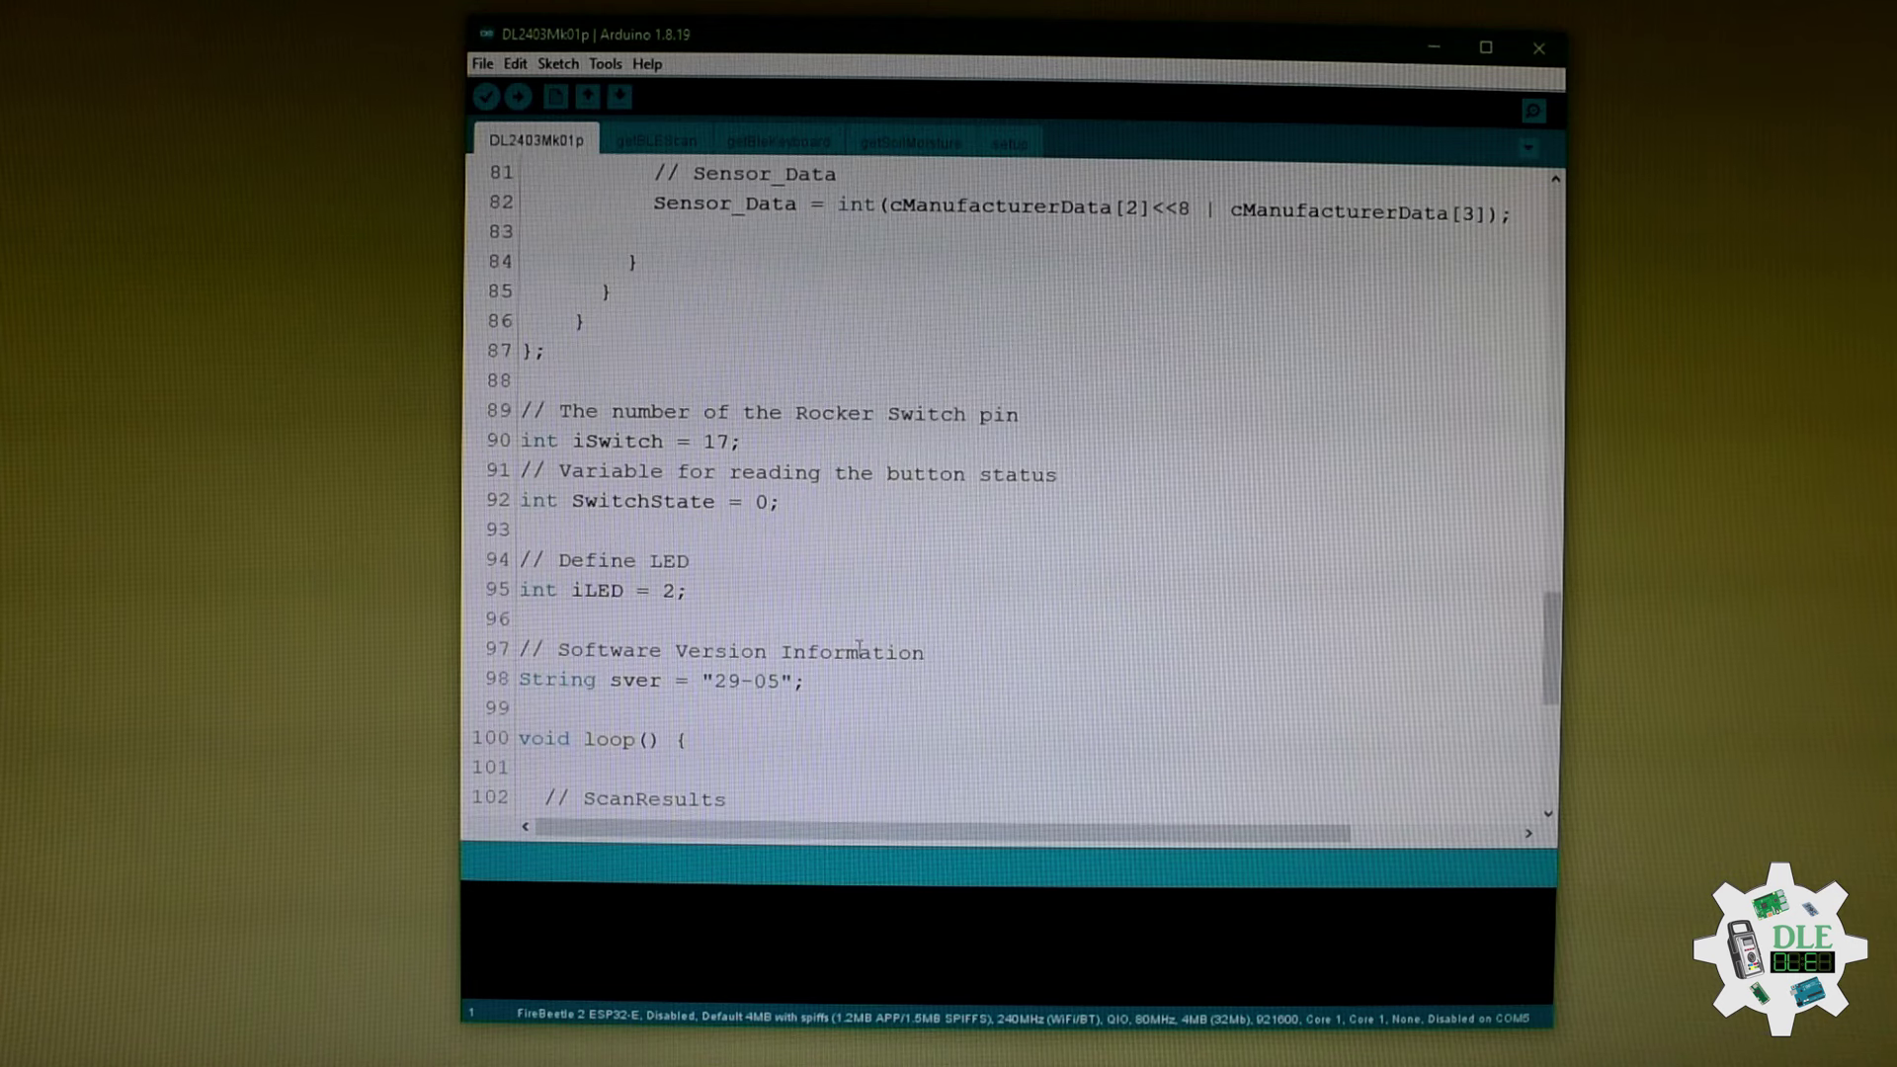
scroll(844, 685, "down", 3)
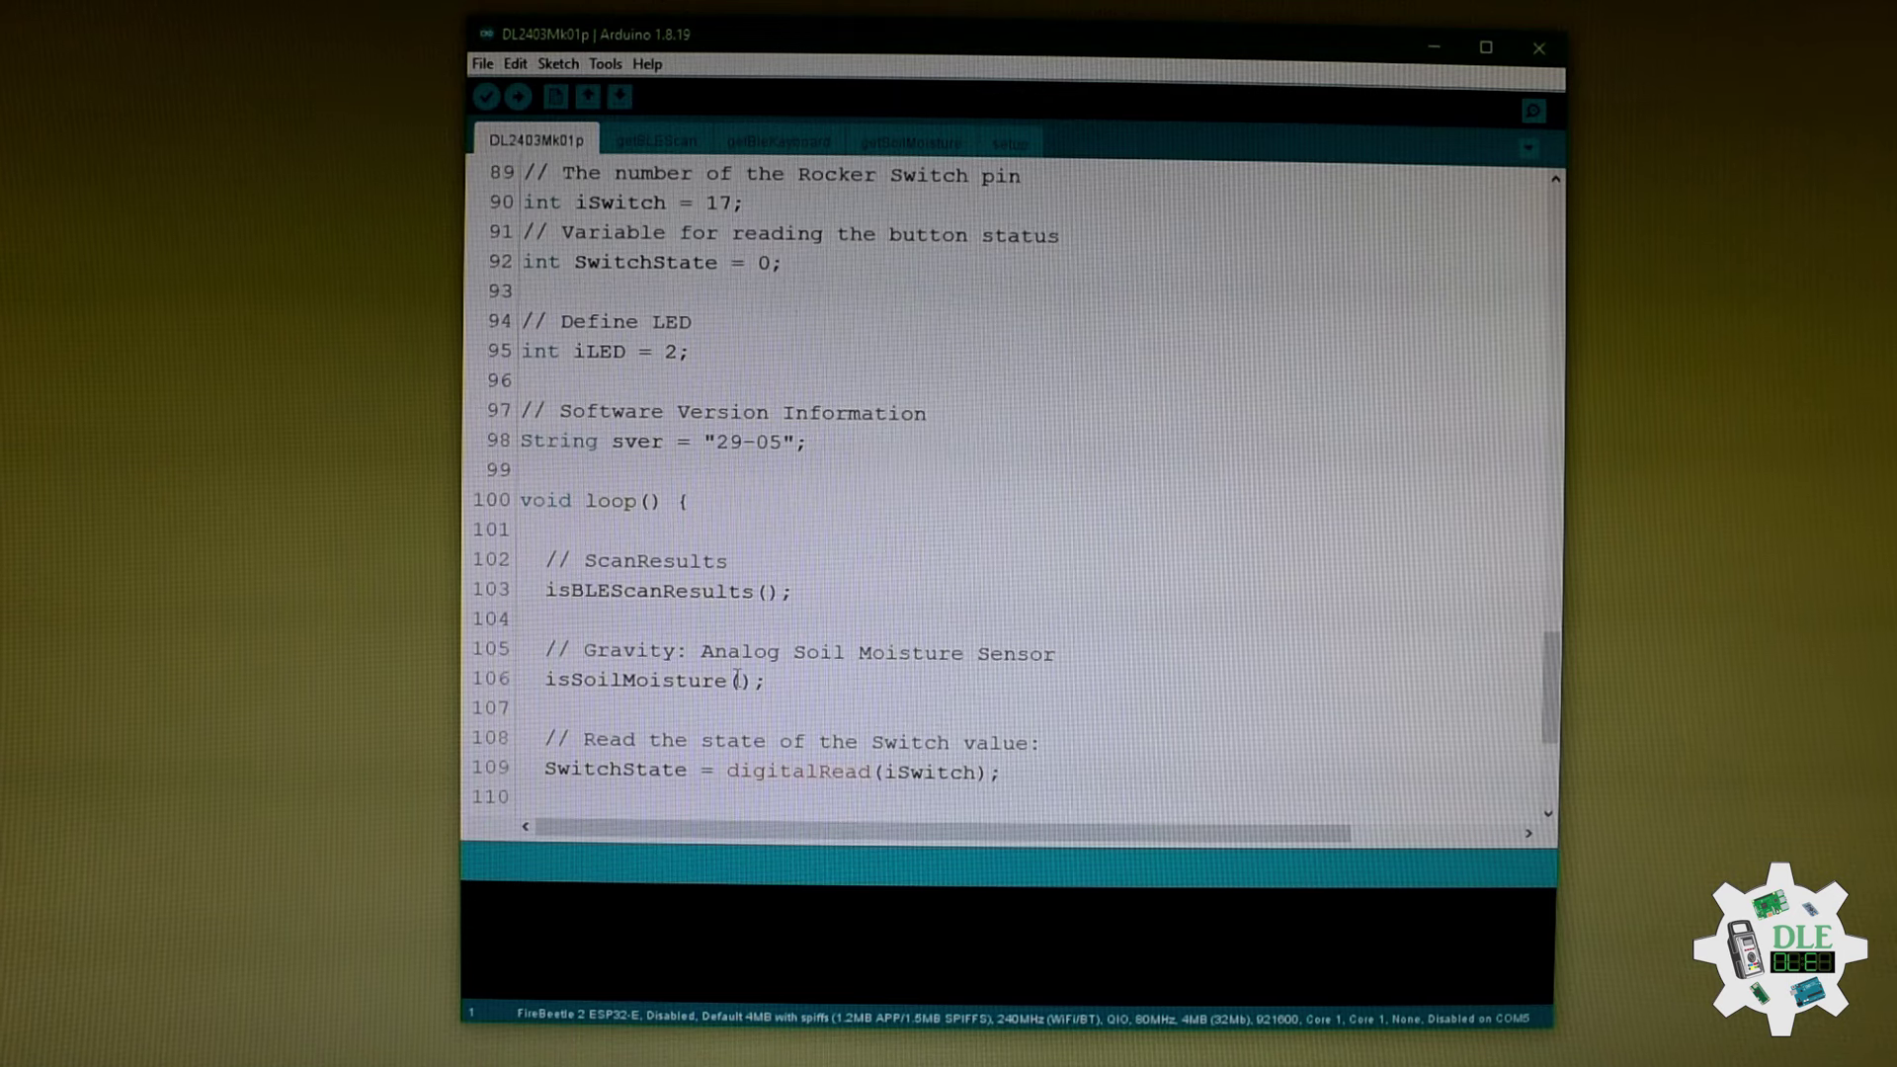
scroll(948, 608, "down", 3)
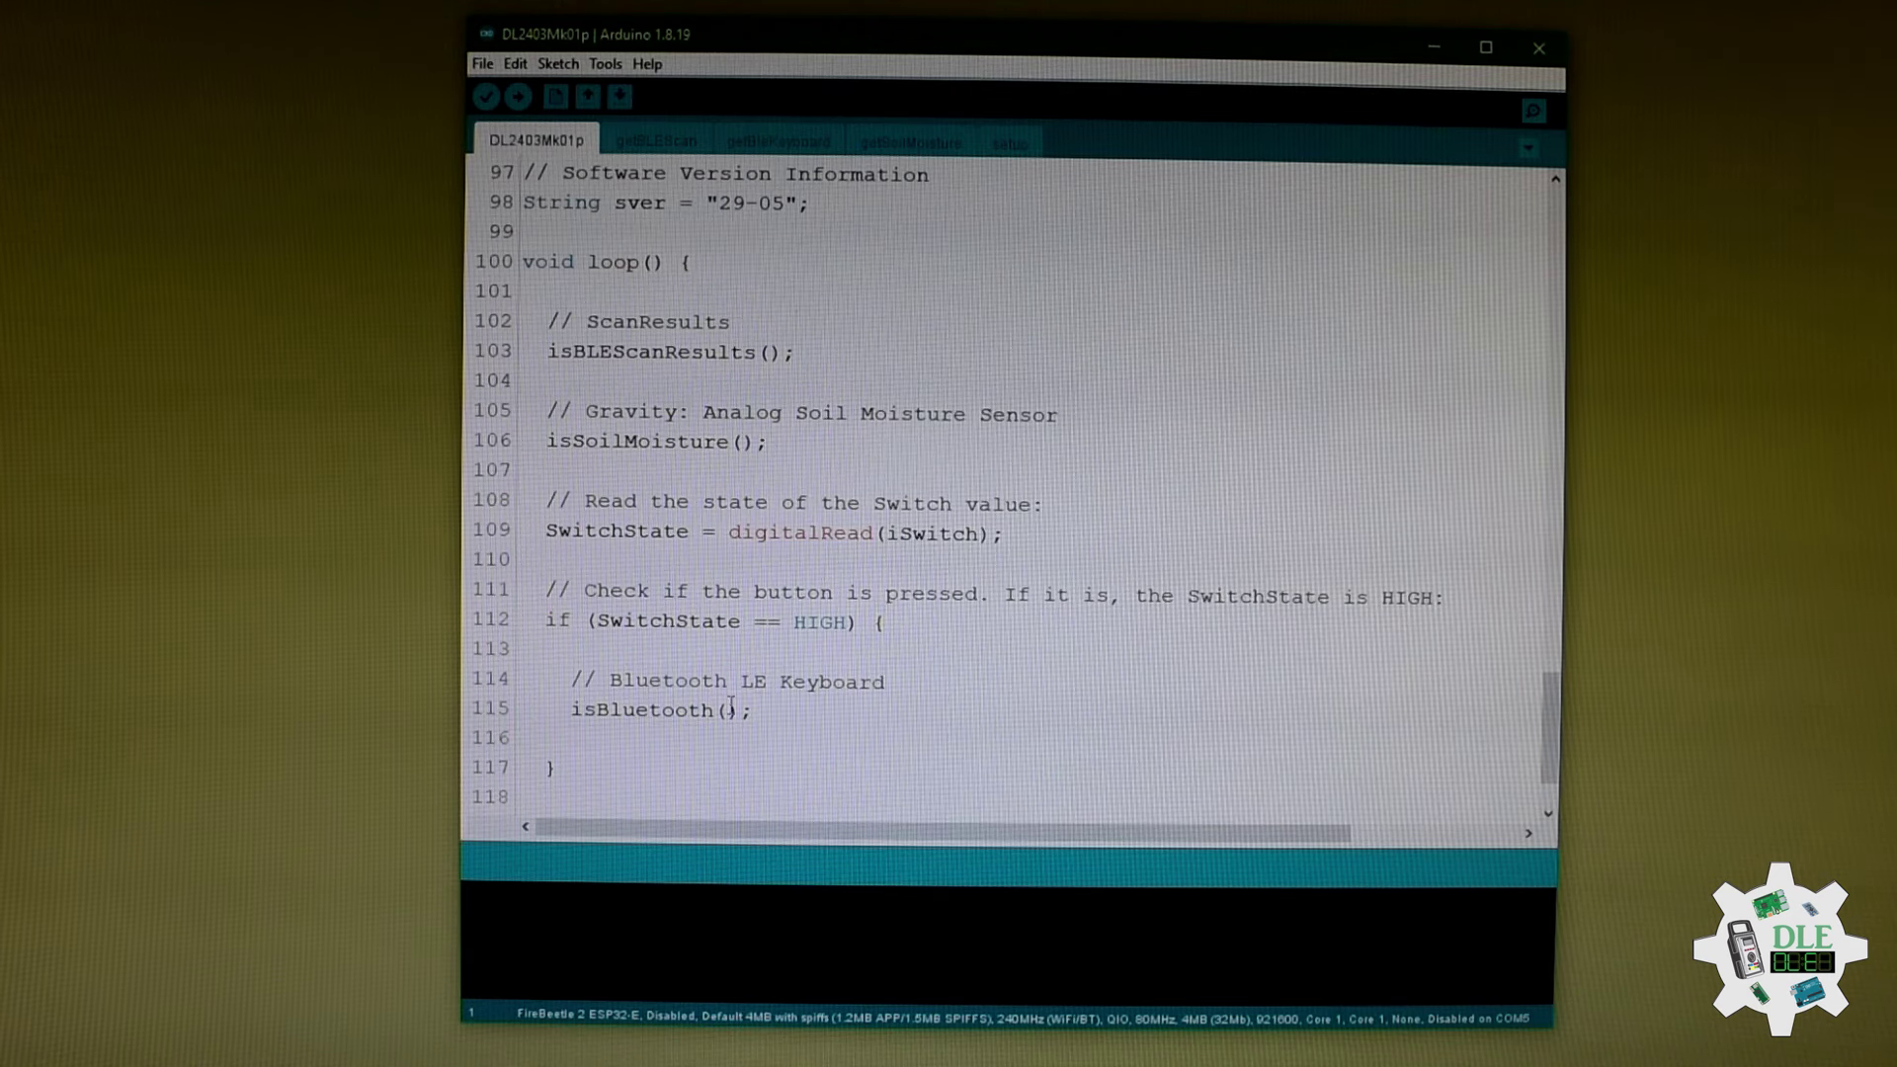
scroll(1019, 770, "down", 1)
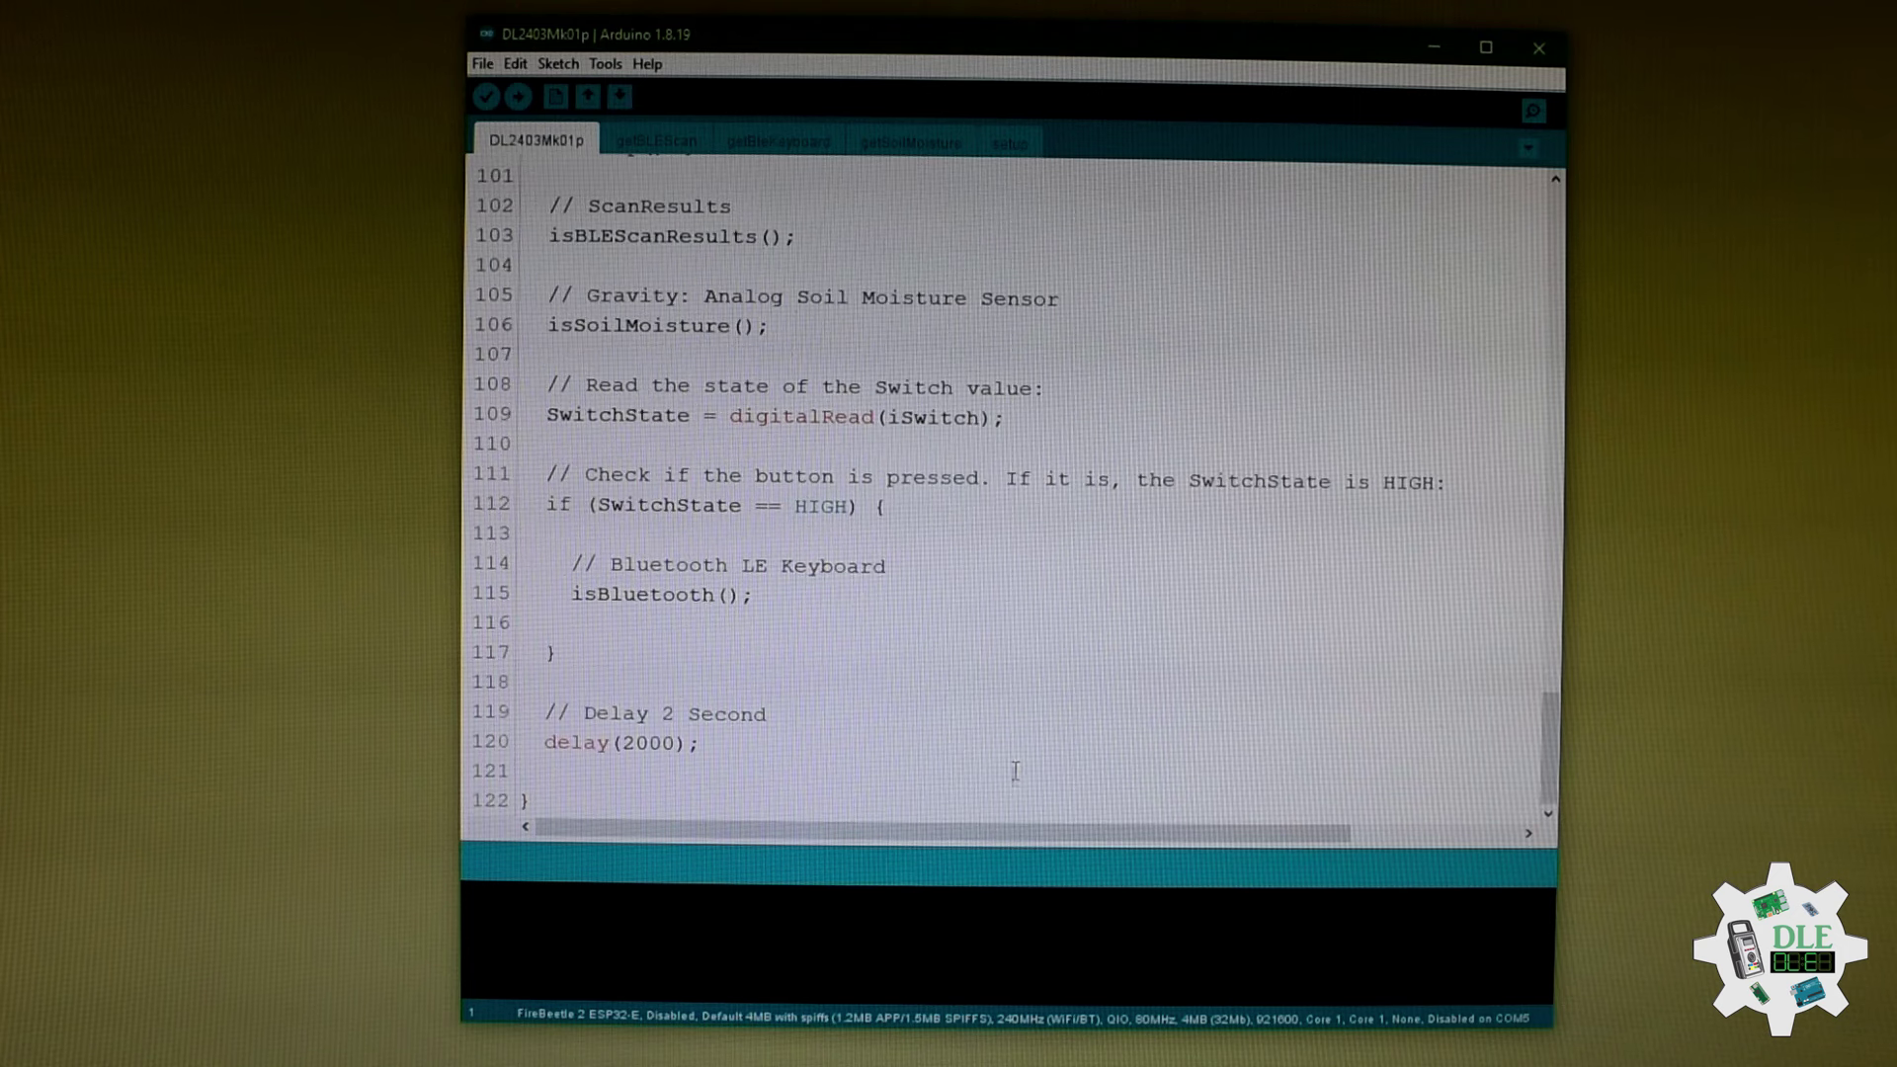
Switch from the DL2403Mk01p tab to the getBLEScan tab
key("ctrl+alt+Right")
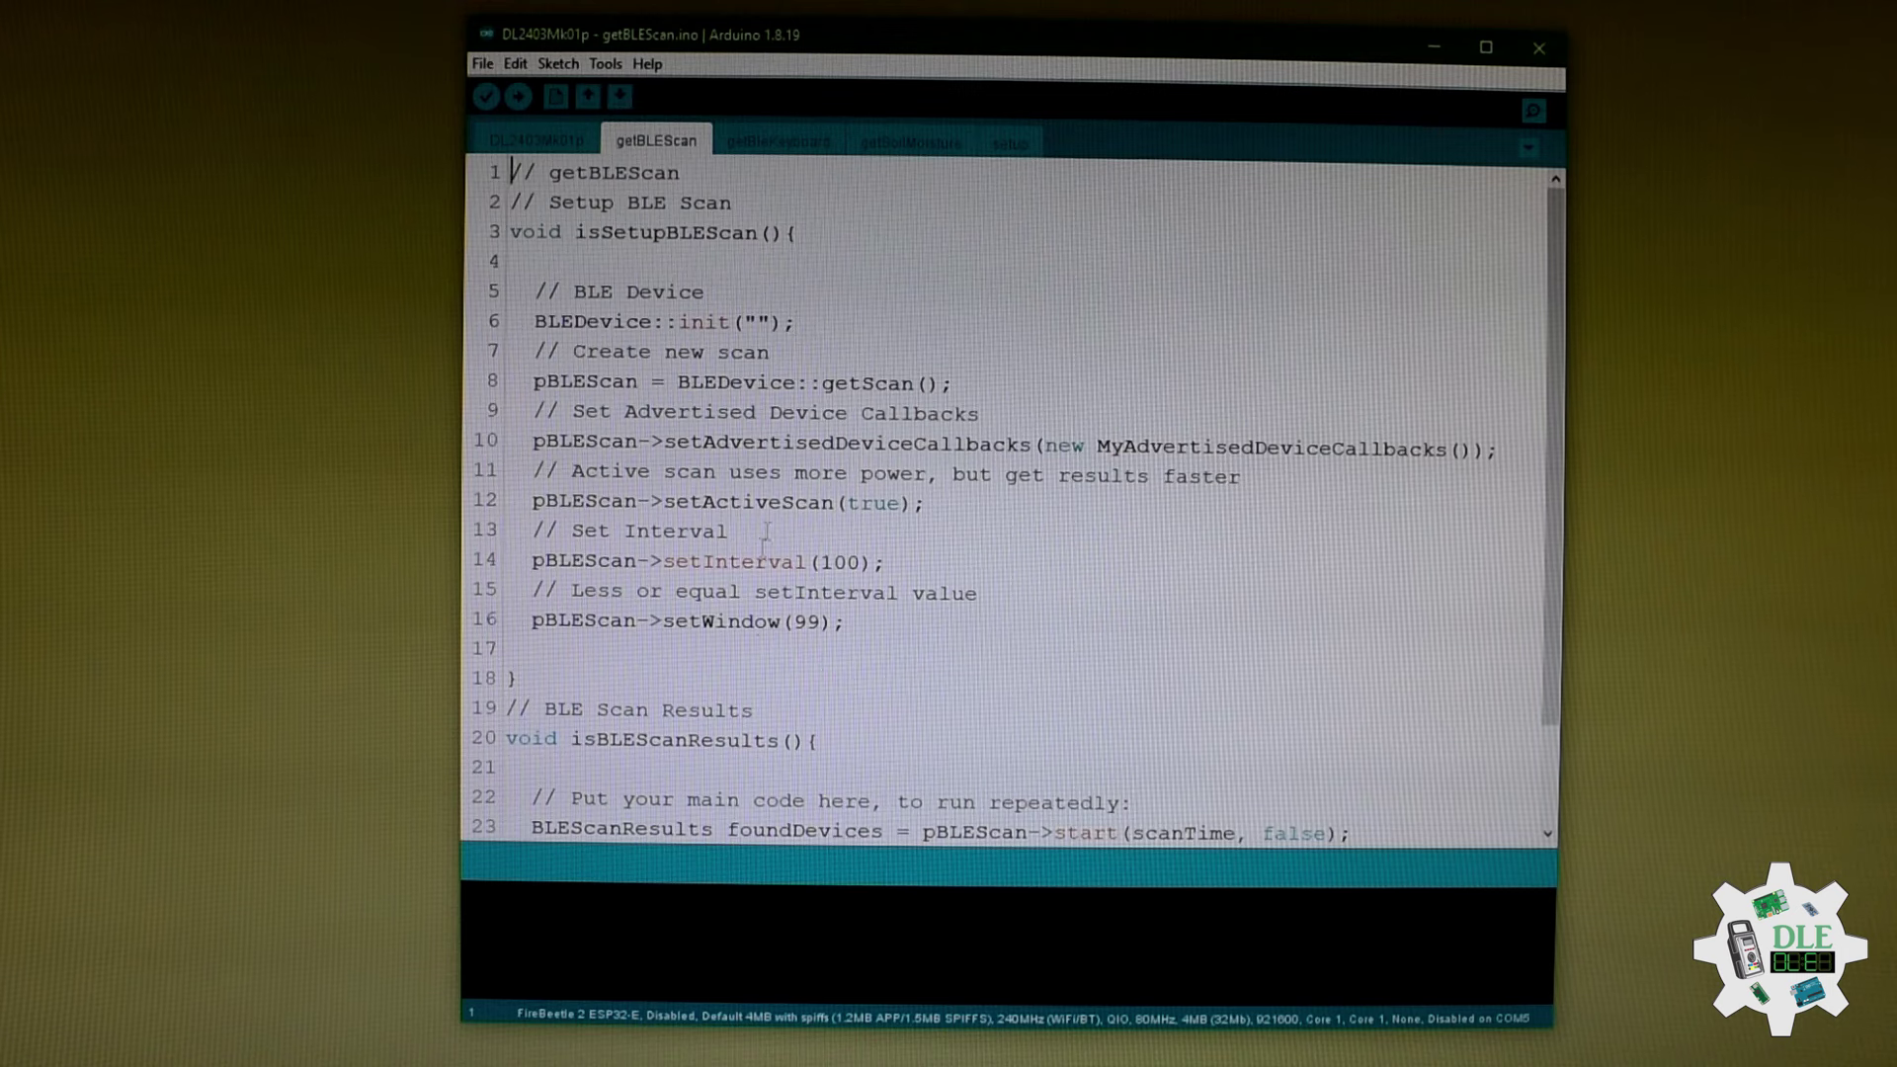
scroll(1151, 643, "down", 1)
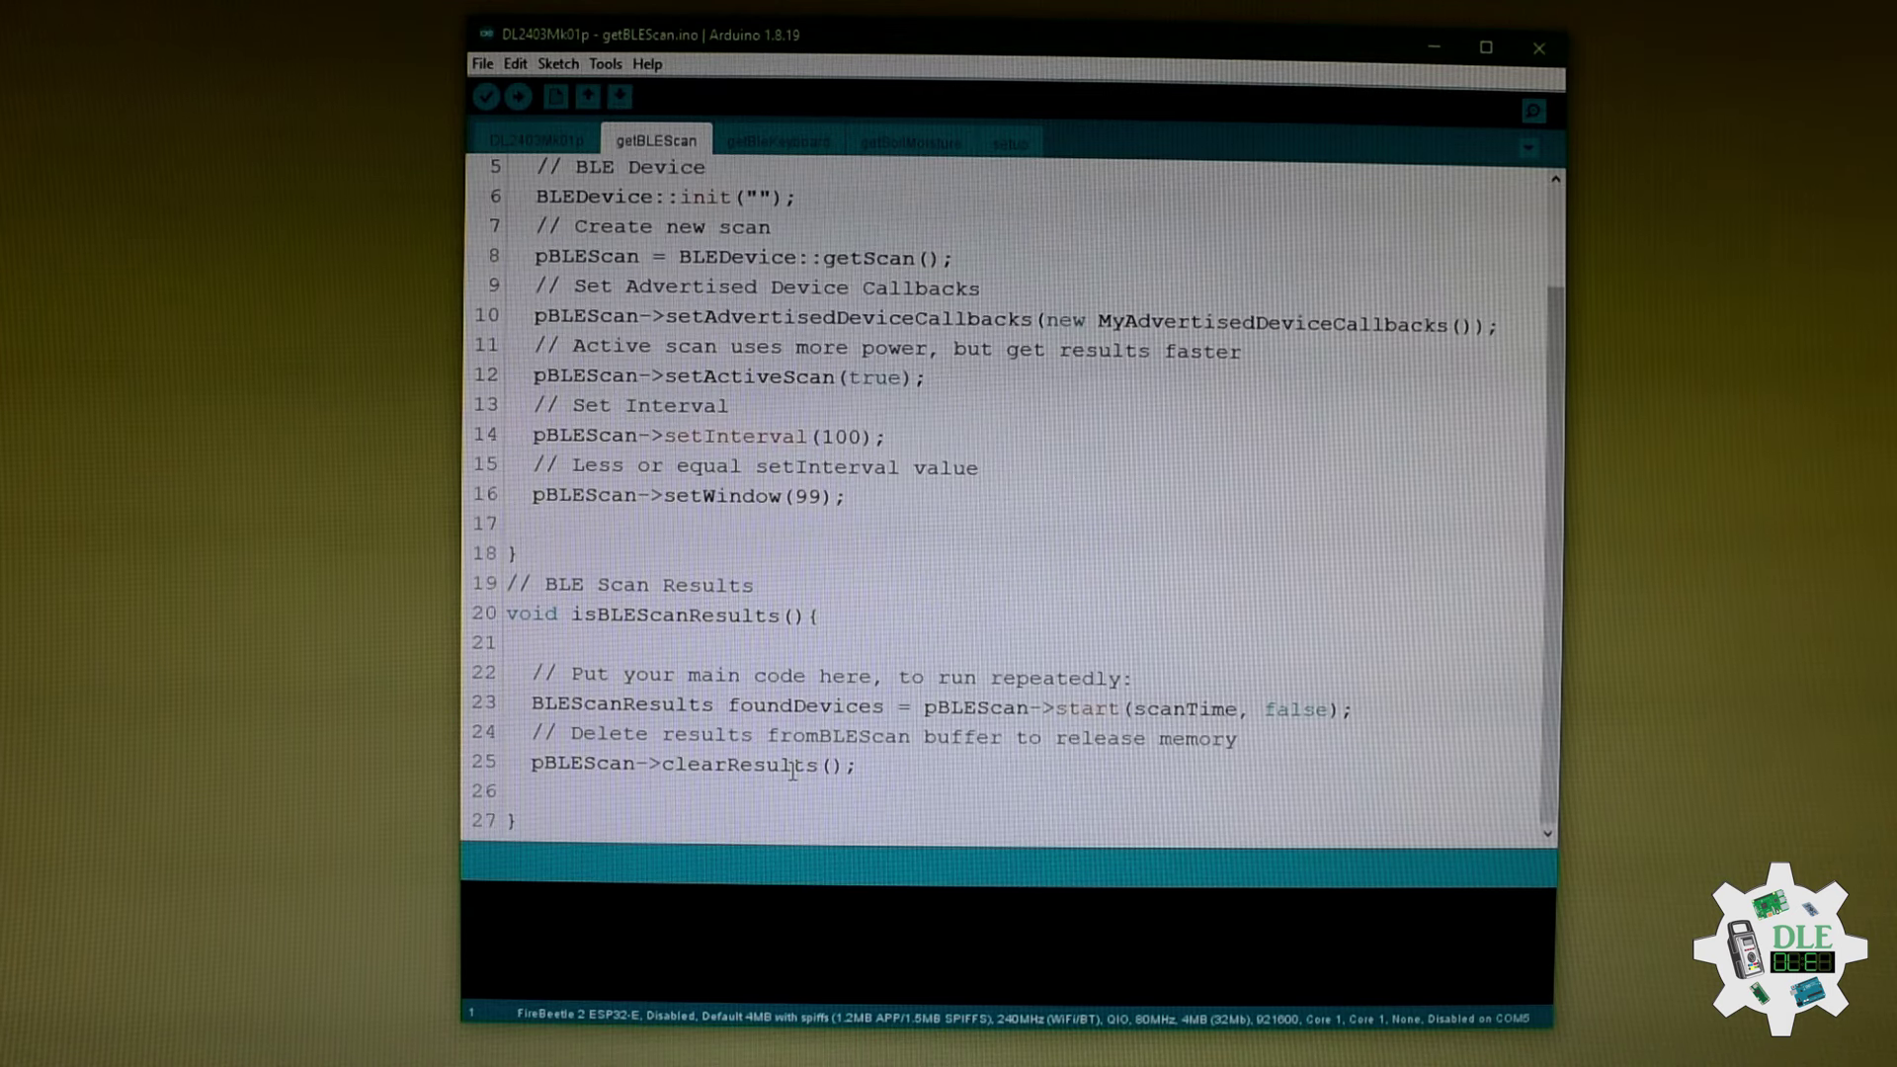
Move through the getBleKeyboard tab and on to the getSoilMoisture tab
left_click(786, 137)
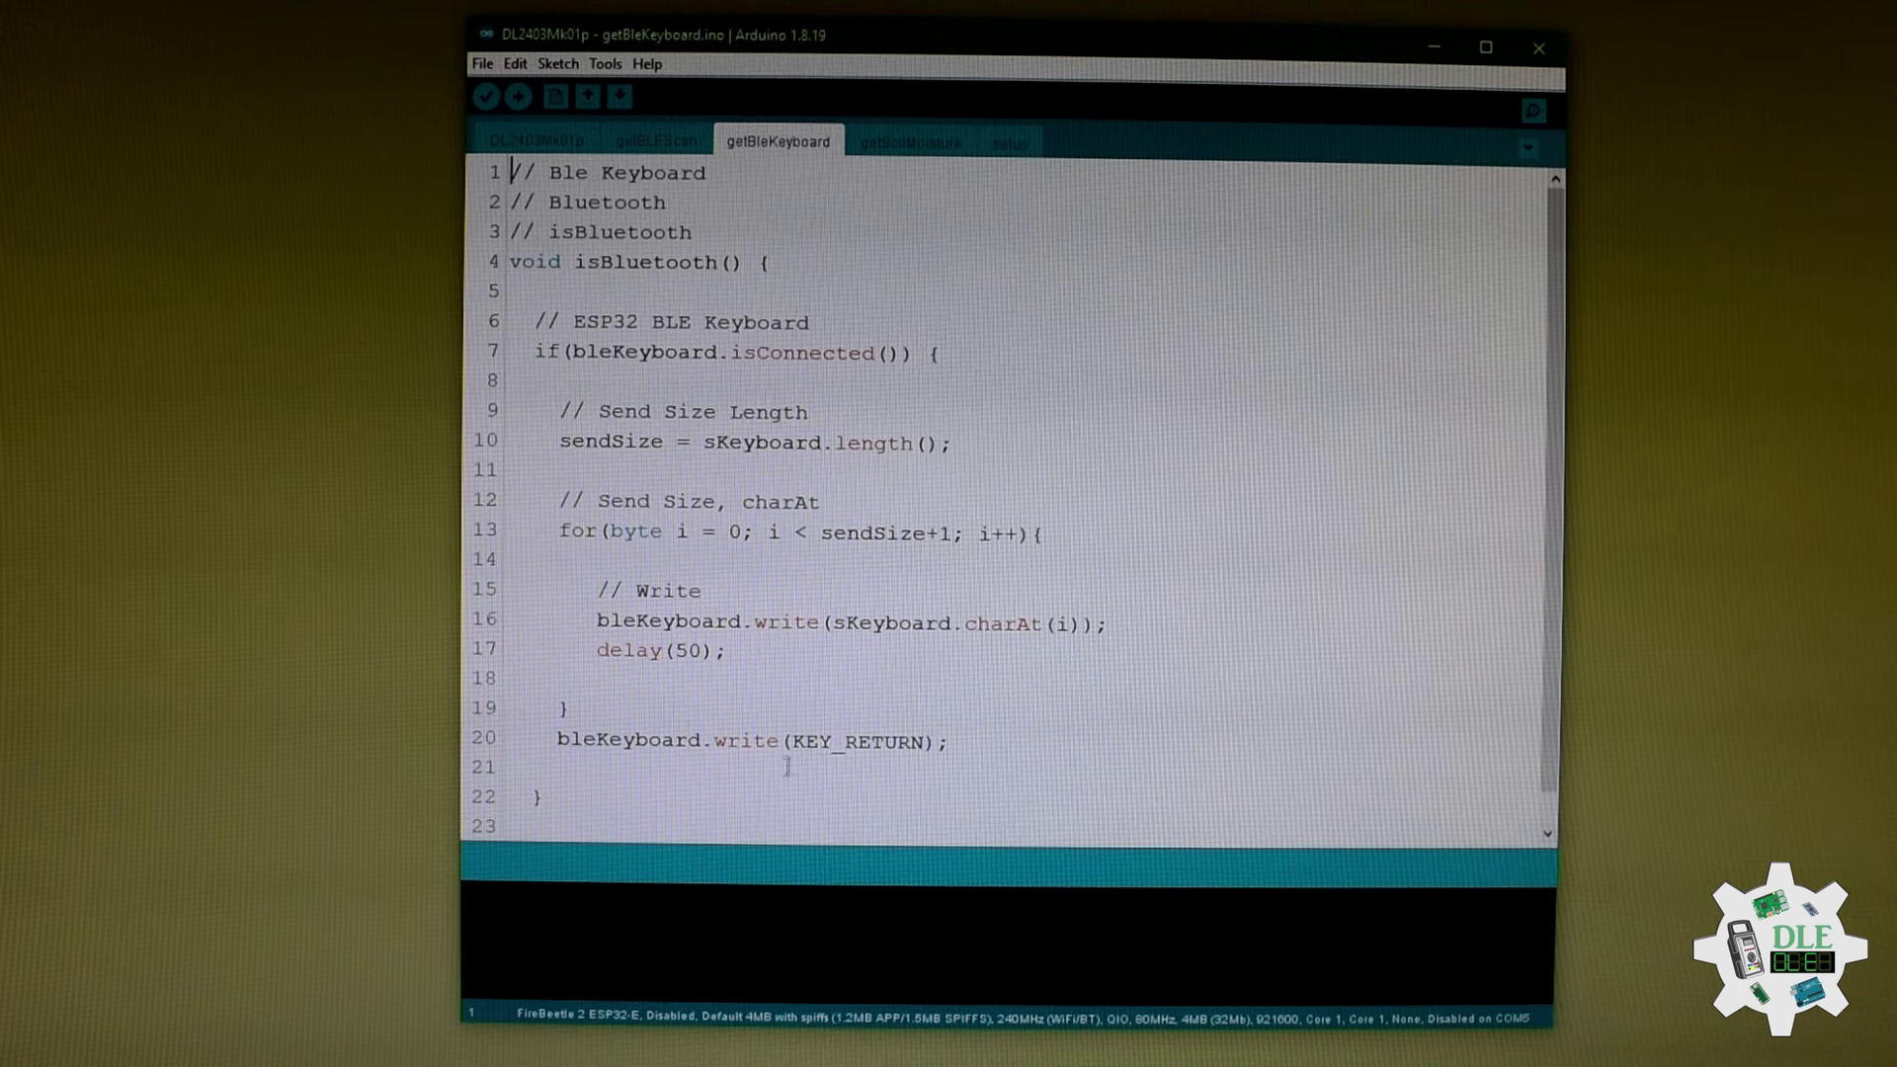
scroll(816, 569, "down", 1)
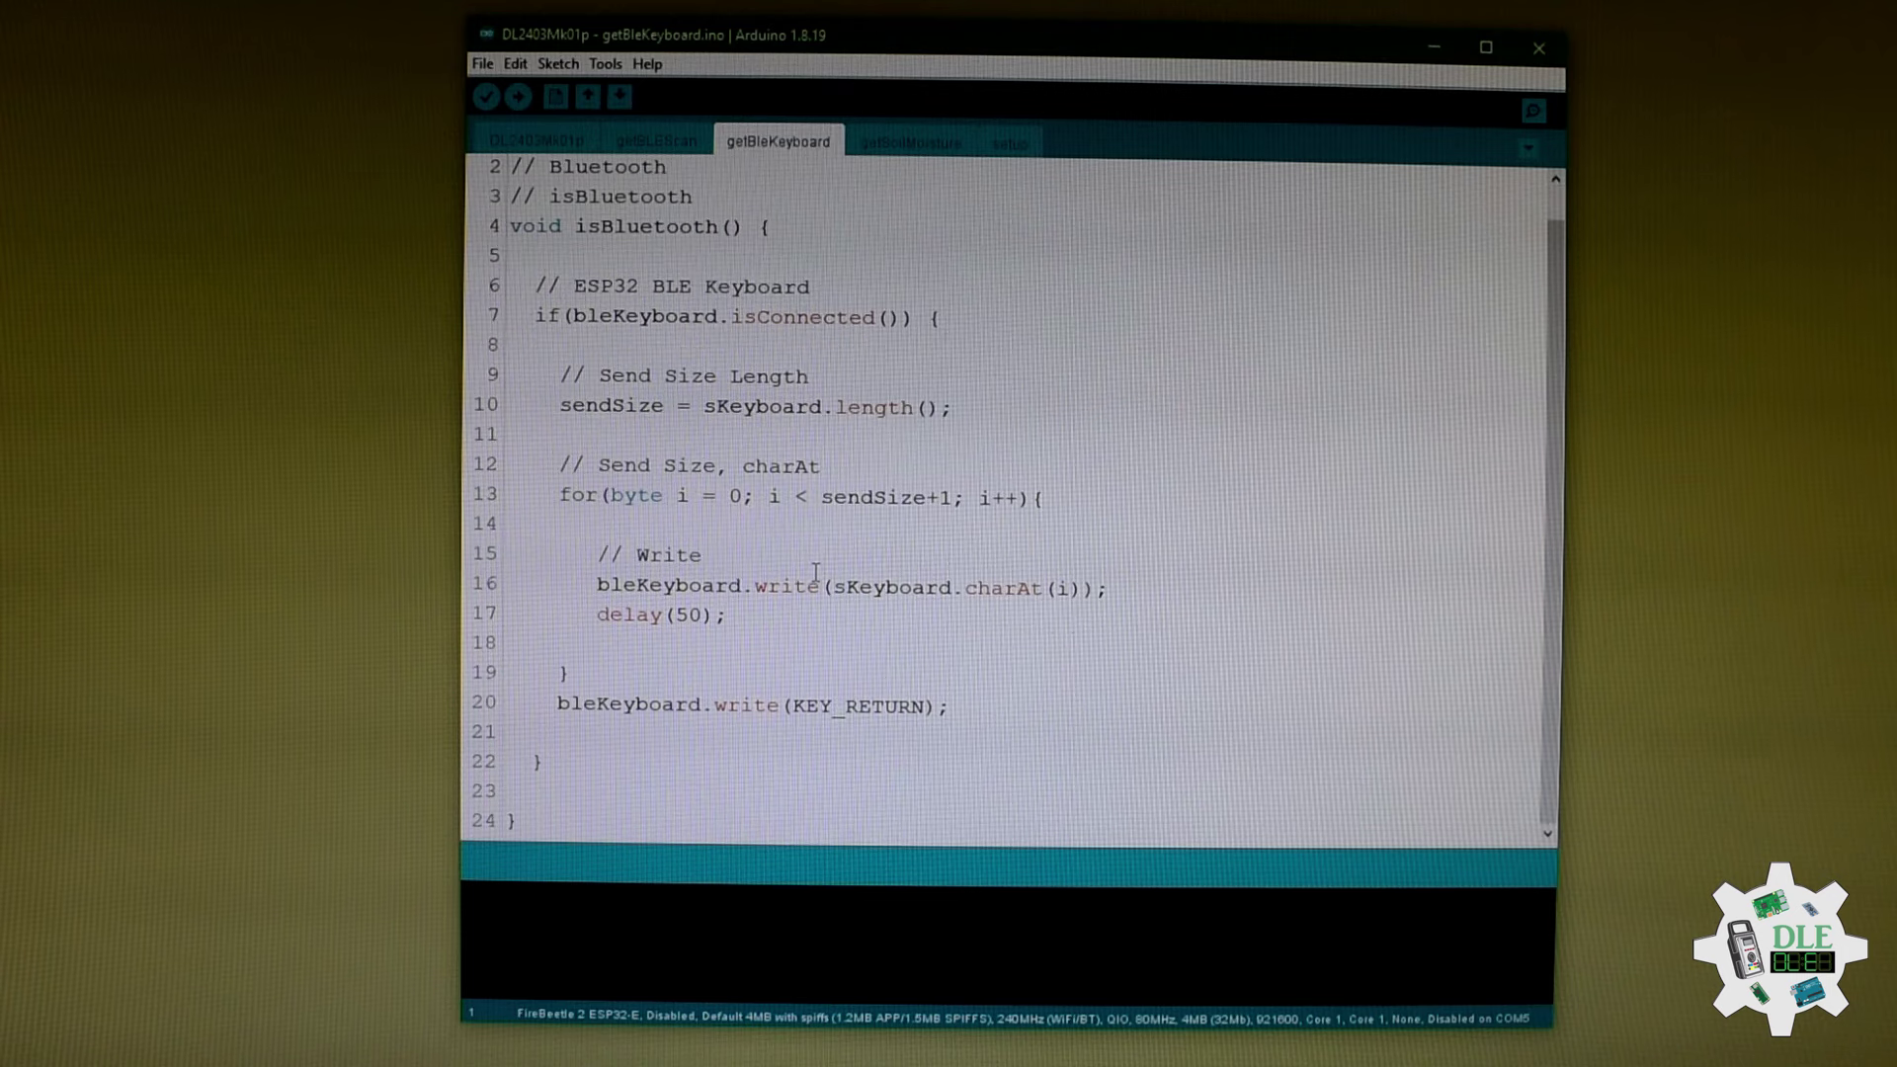
scroll(815, 569, "up", 1)
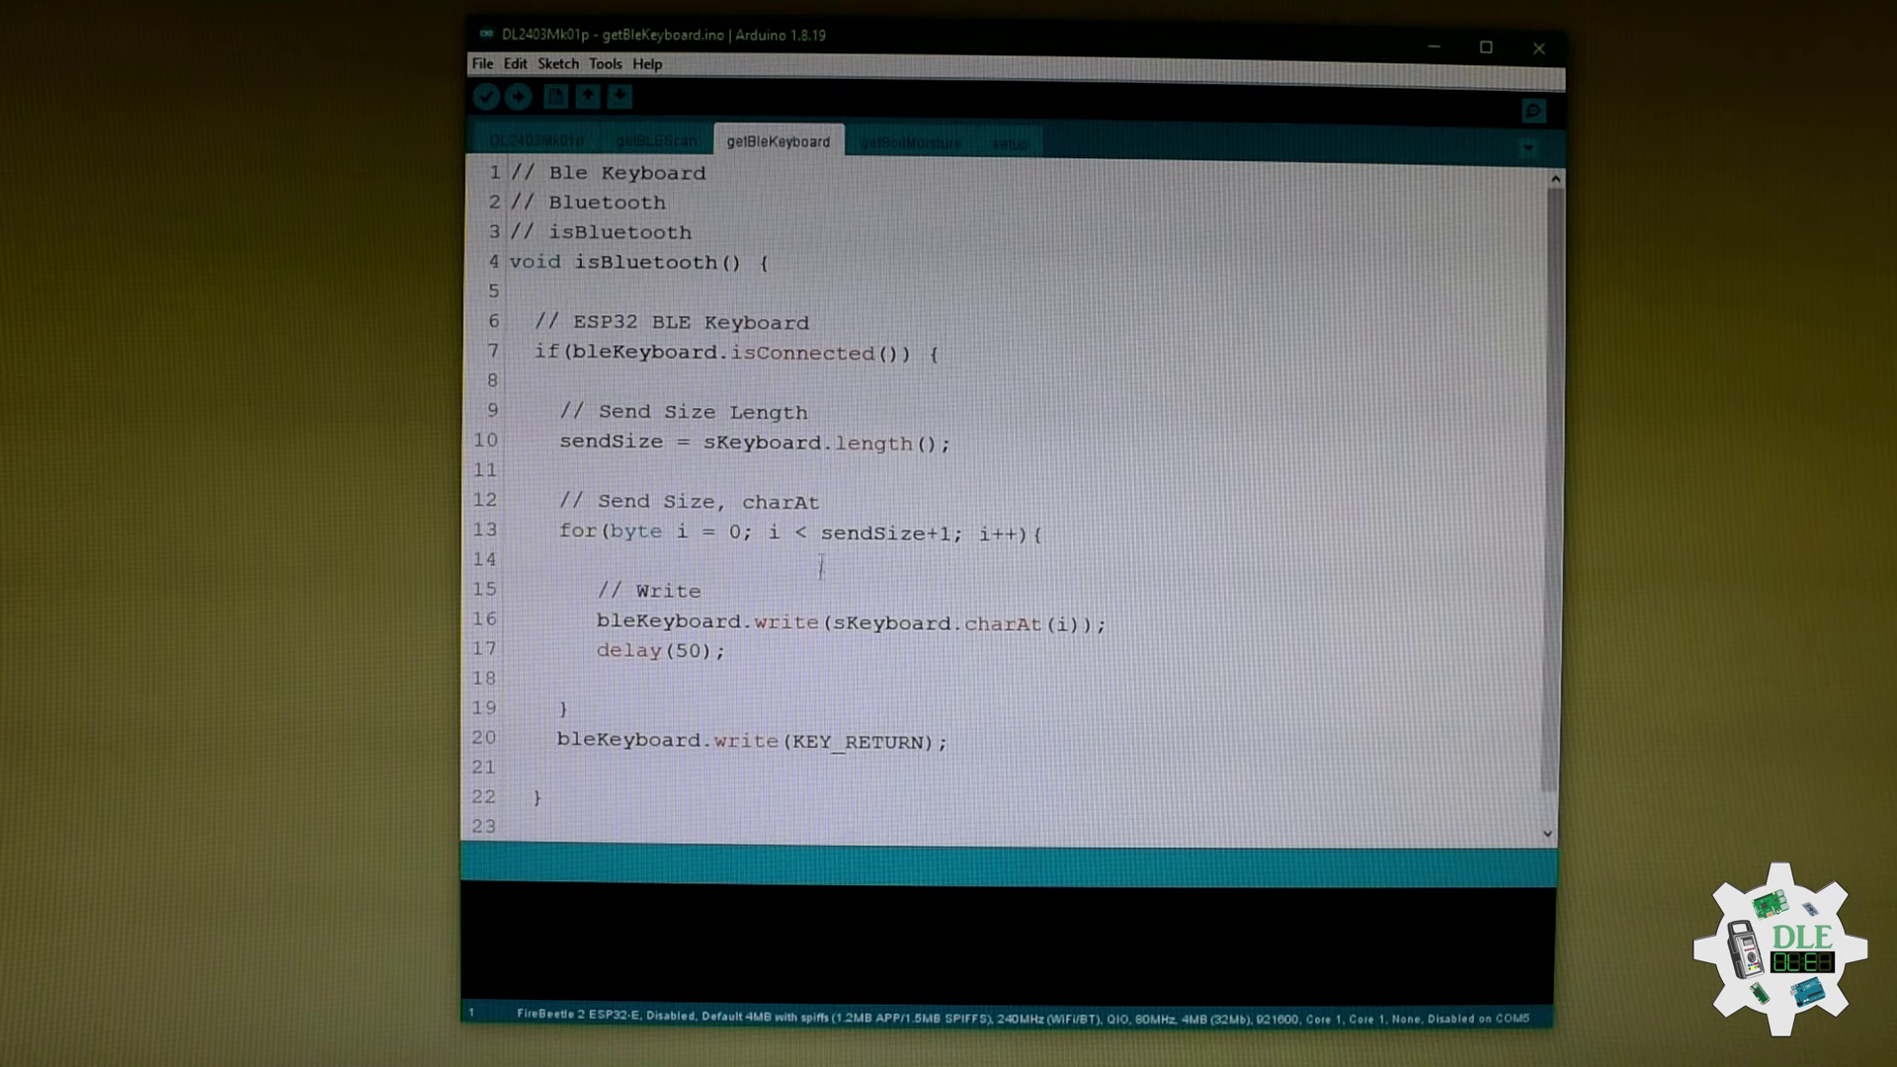
left_click(890, 144)
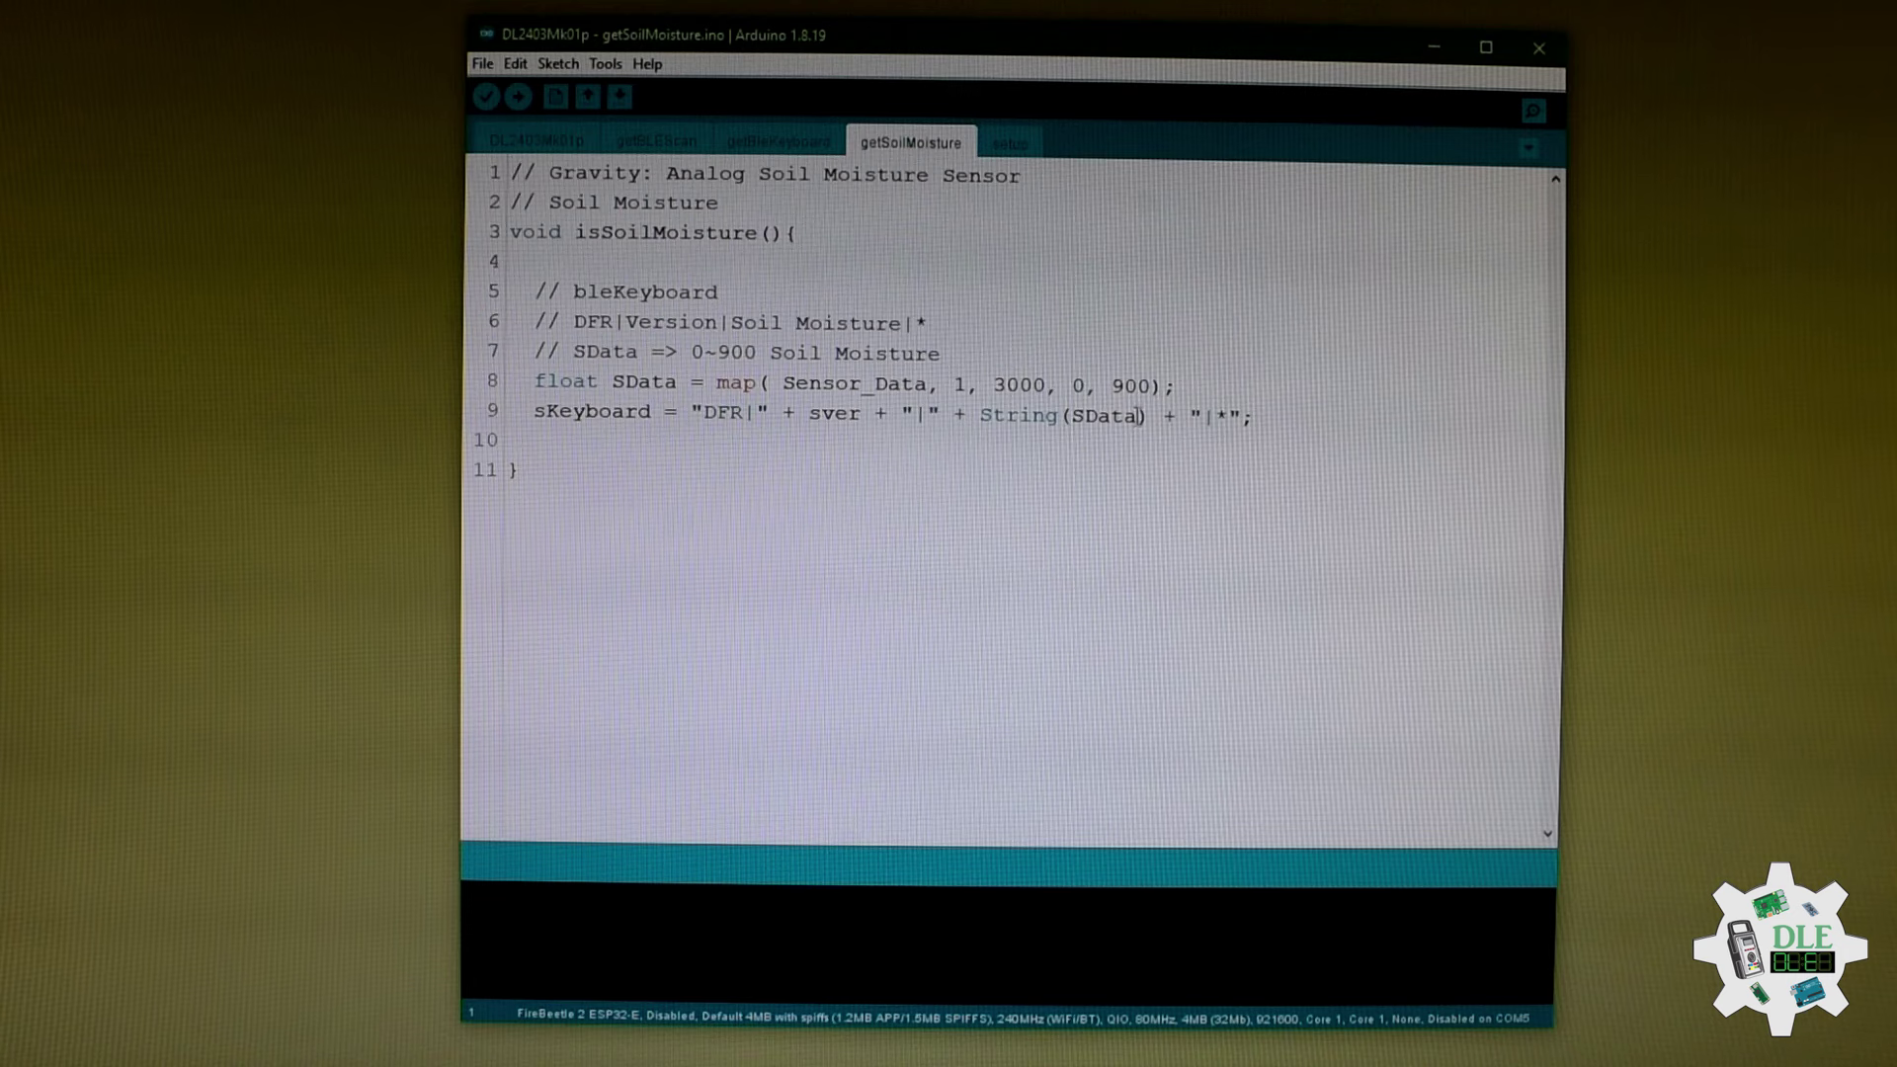
Switch to the setup tab to review the setup() code
left_click(1024, 150)
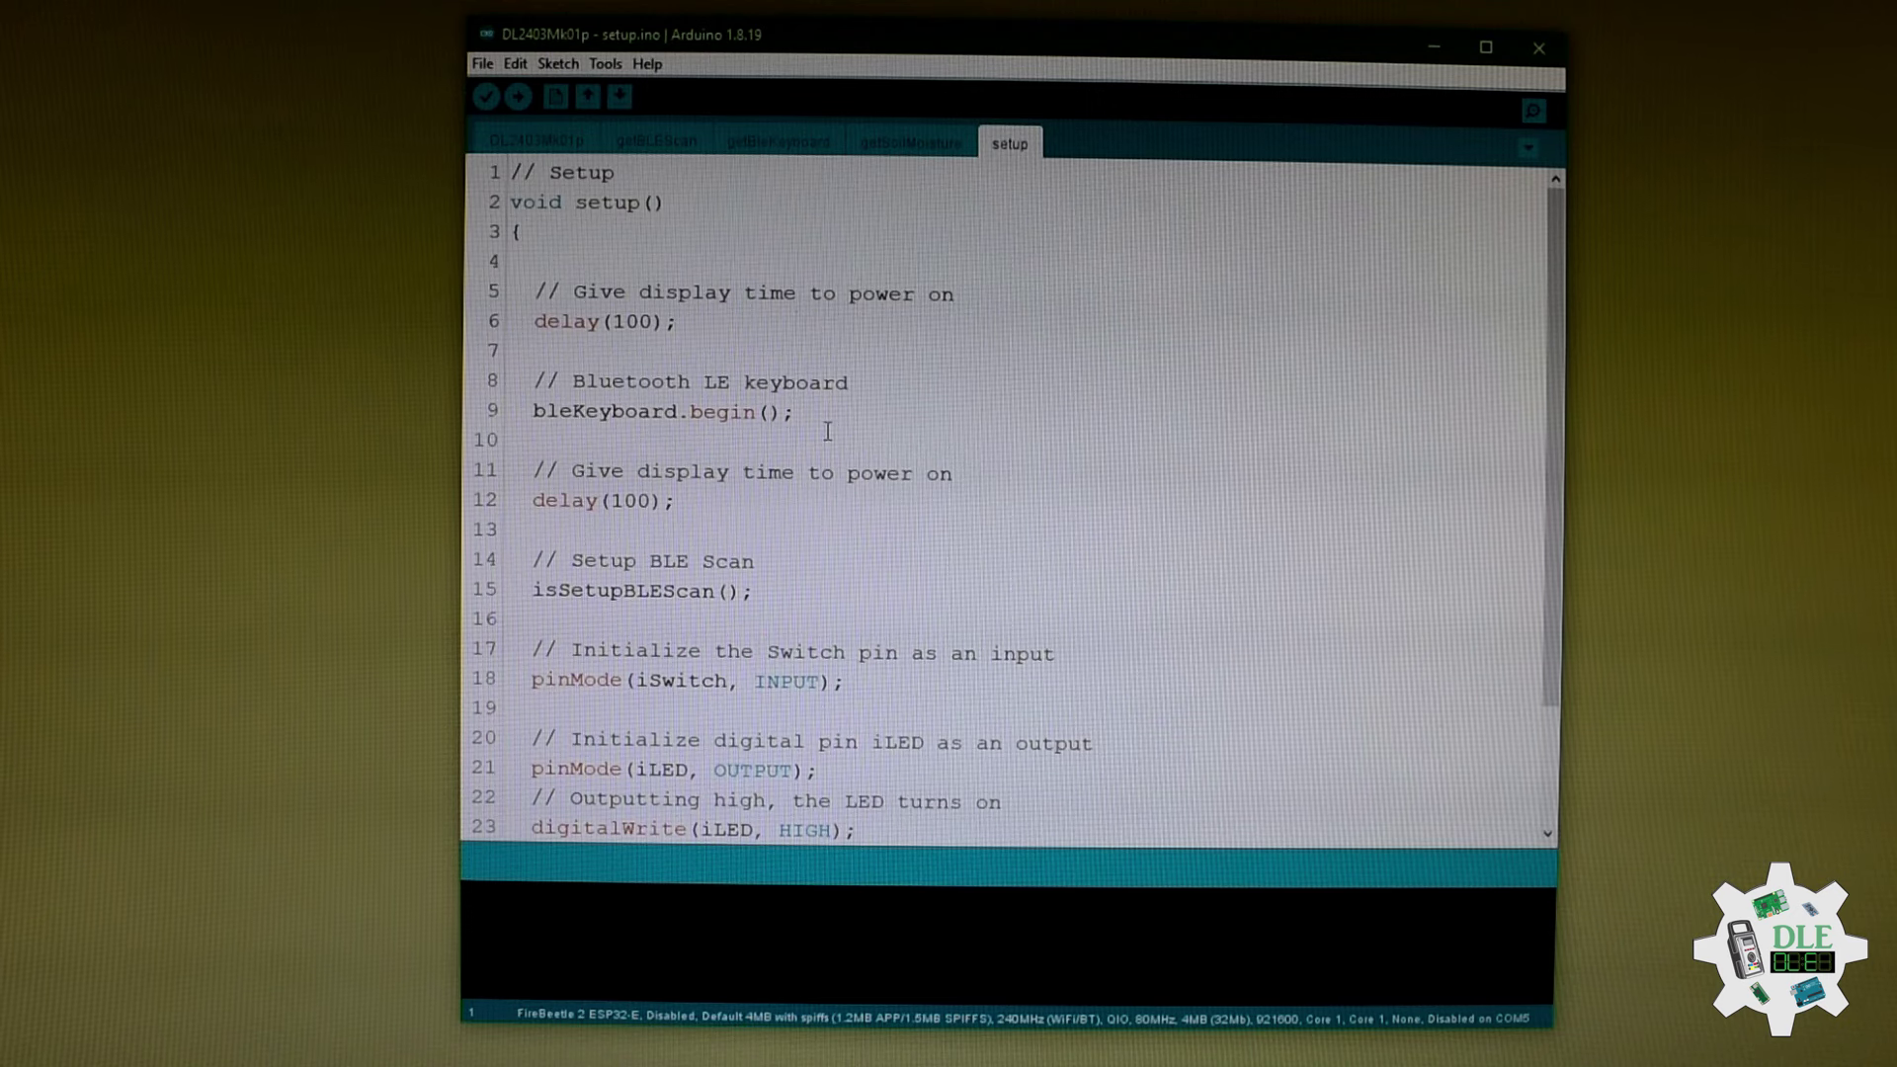
scroll(826, 422, "down", 2)
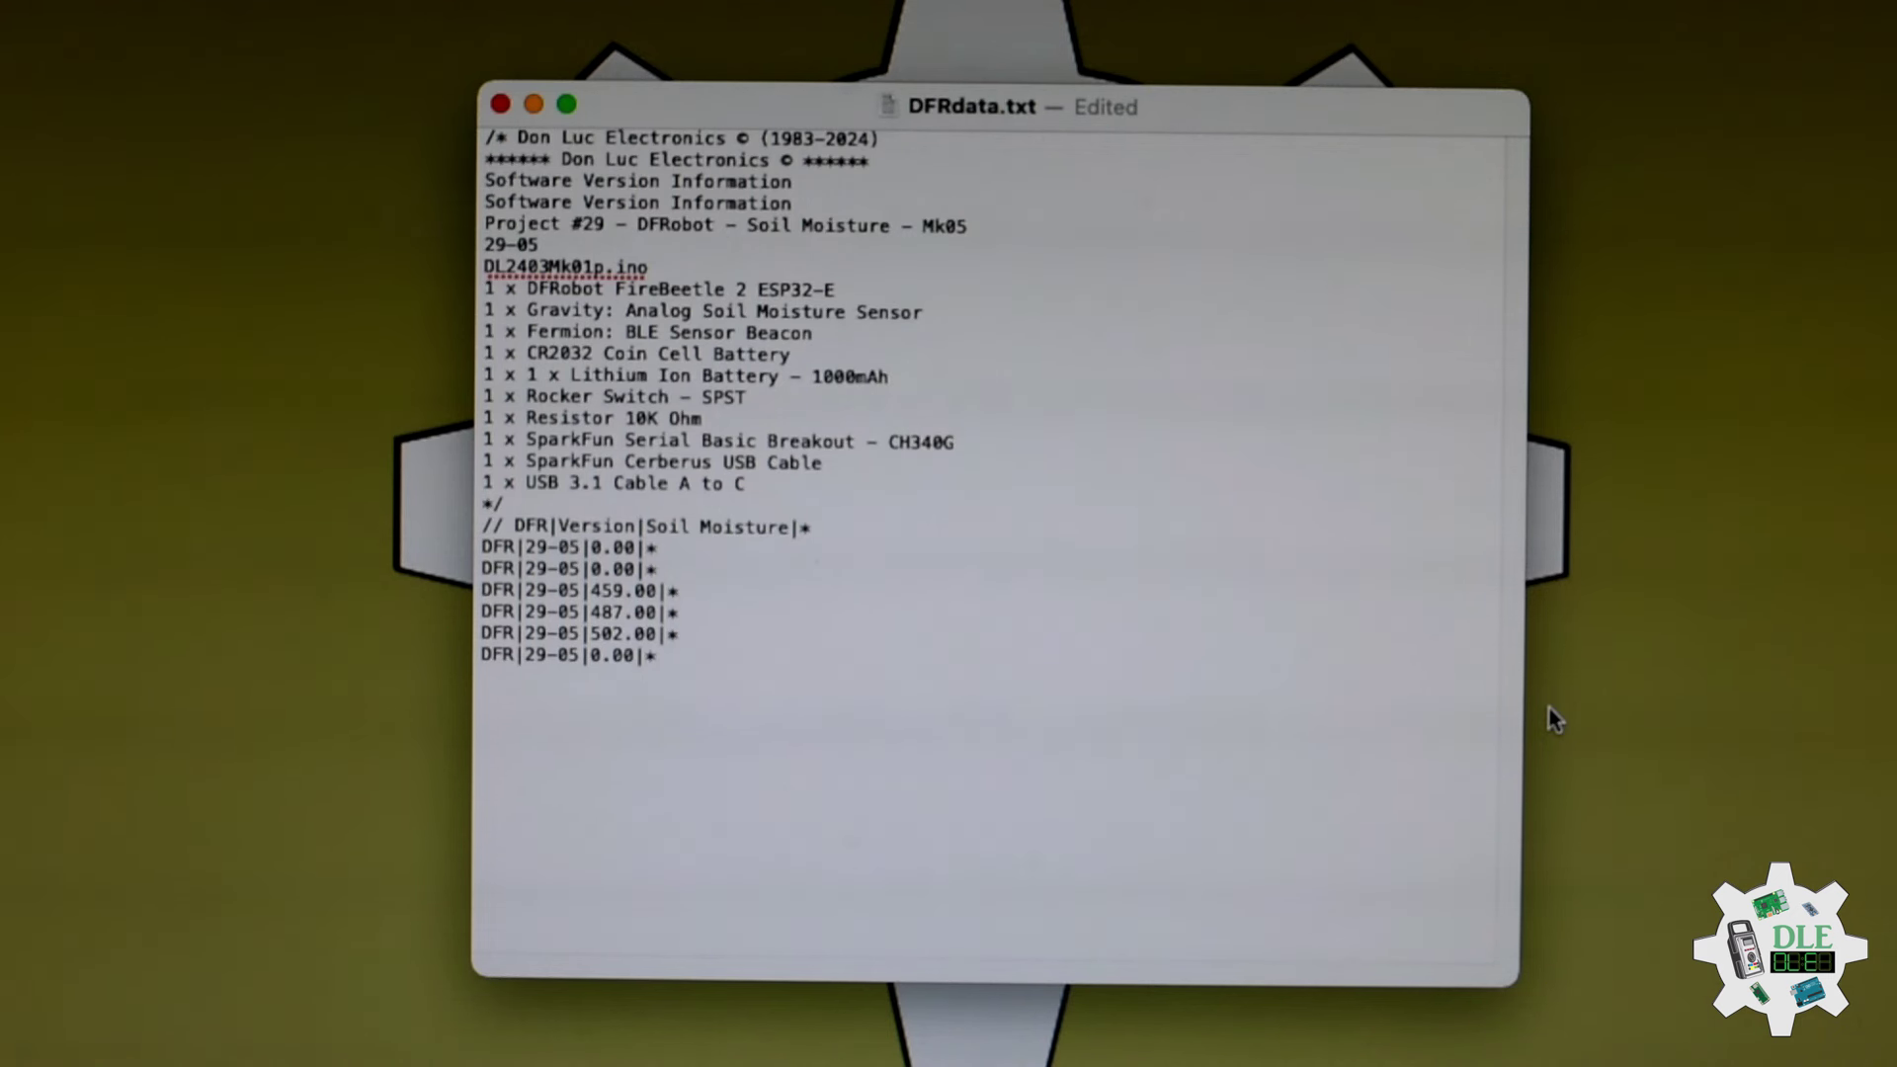
type("DFR|29-05|0.00|*")
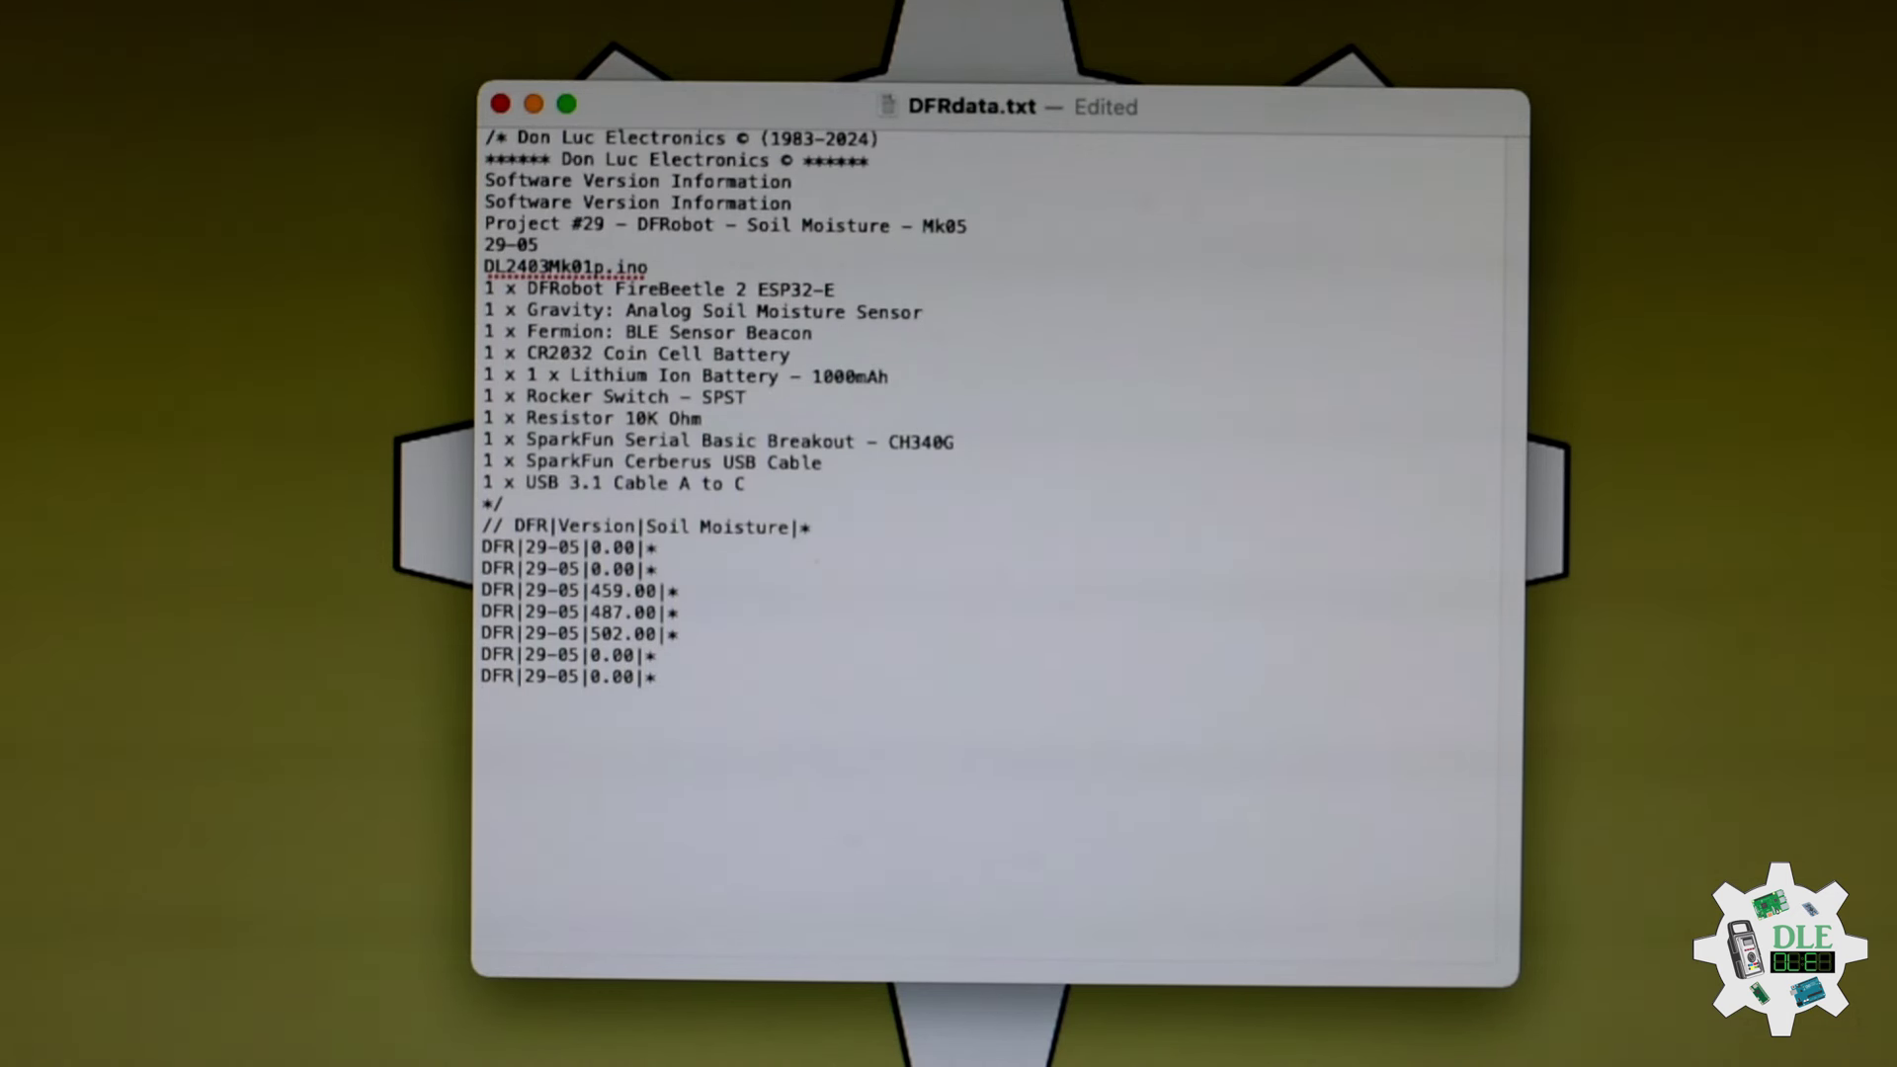
type("DFR|29-05|")
type("0.00|* ")
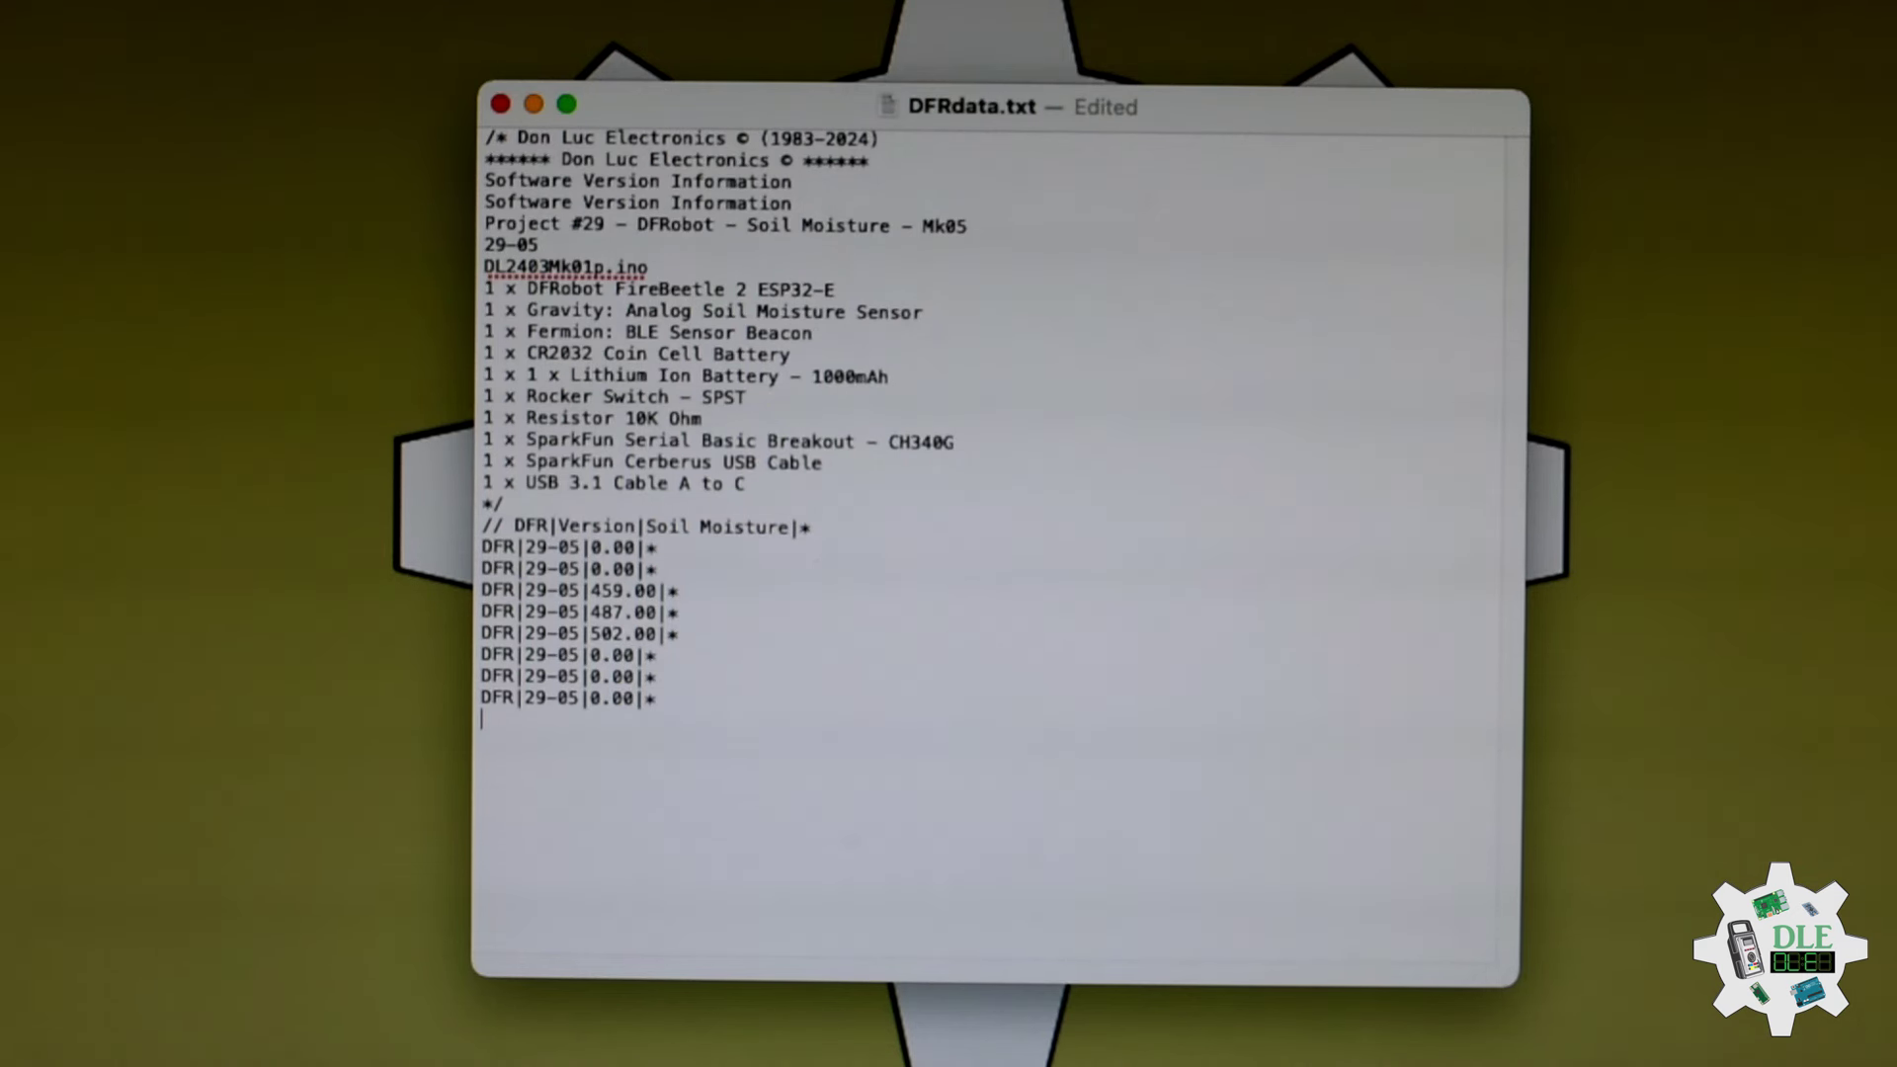
type("DFR|29-05|481.00|*")
Log further DFR|29-05 readings (0, 0, 481, 477, 488, 0) in DFRdata.txt, one per line
key("Return")
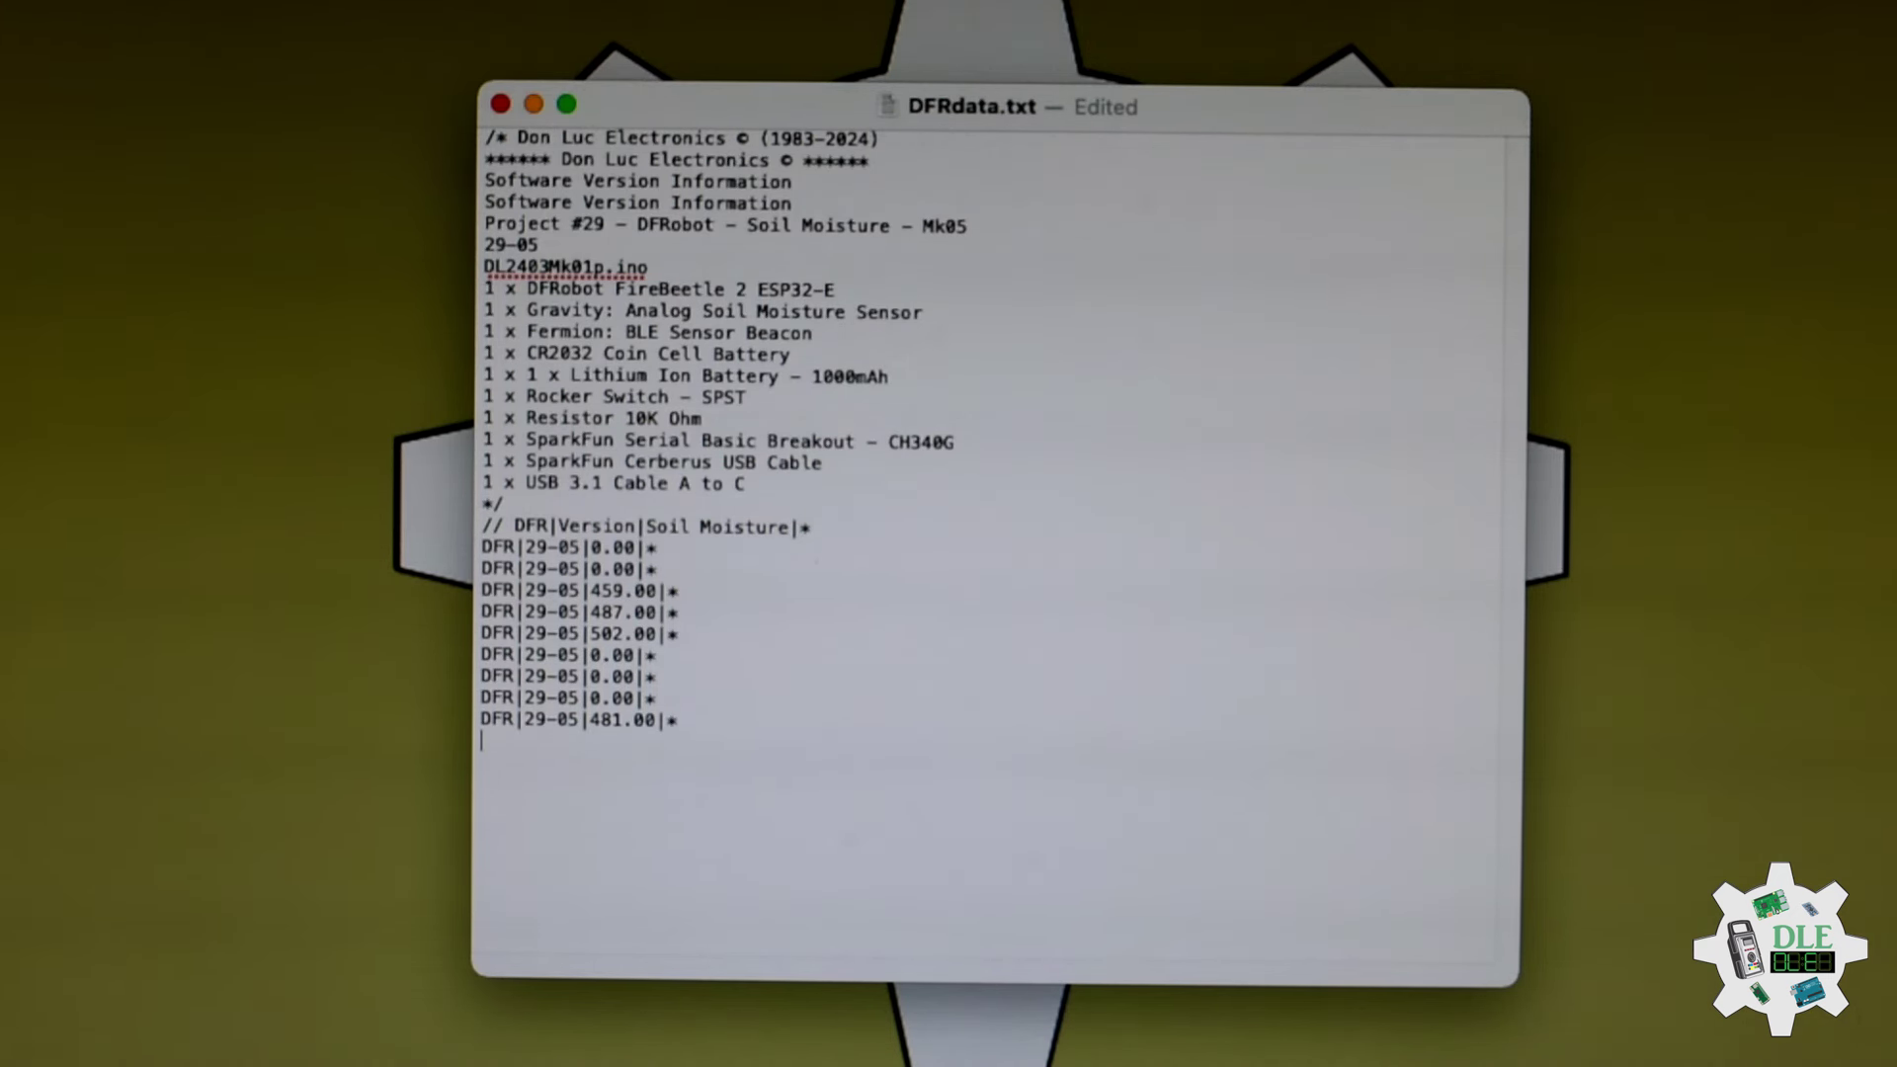
type("DFR|29-05|477.00|*")
key("Return")
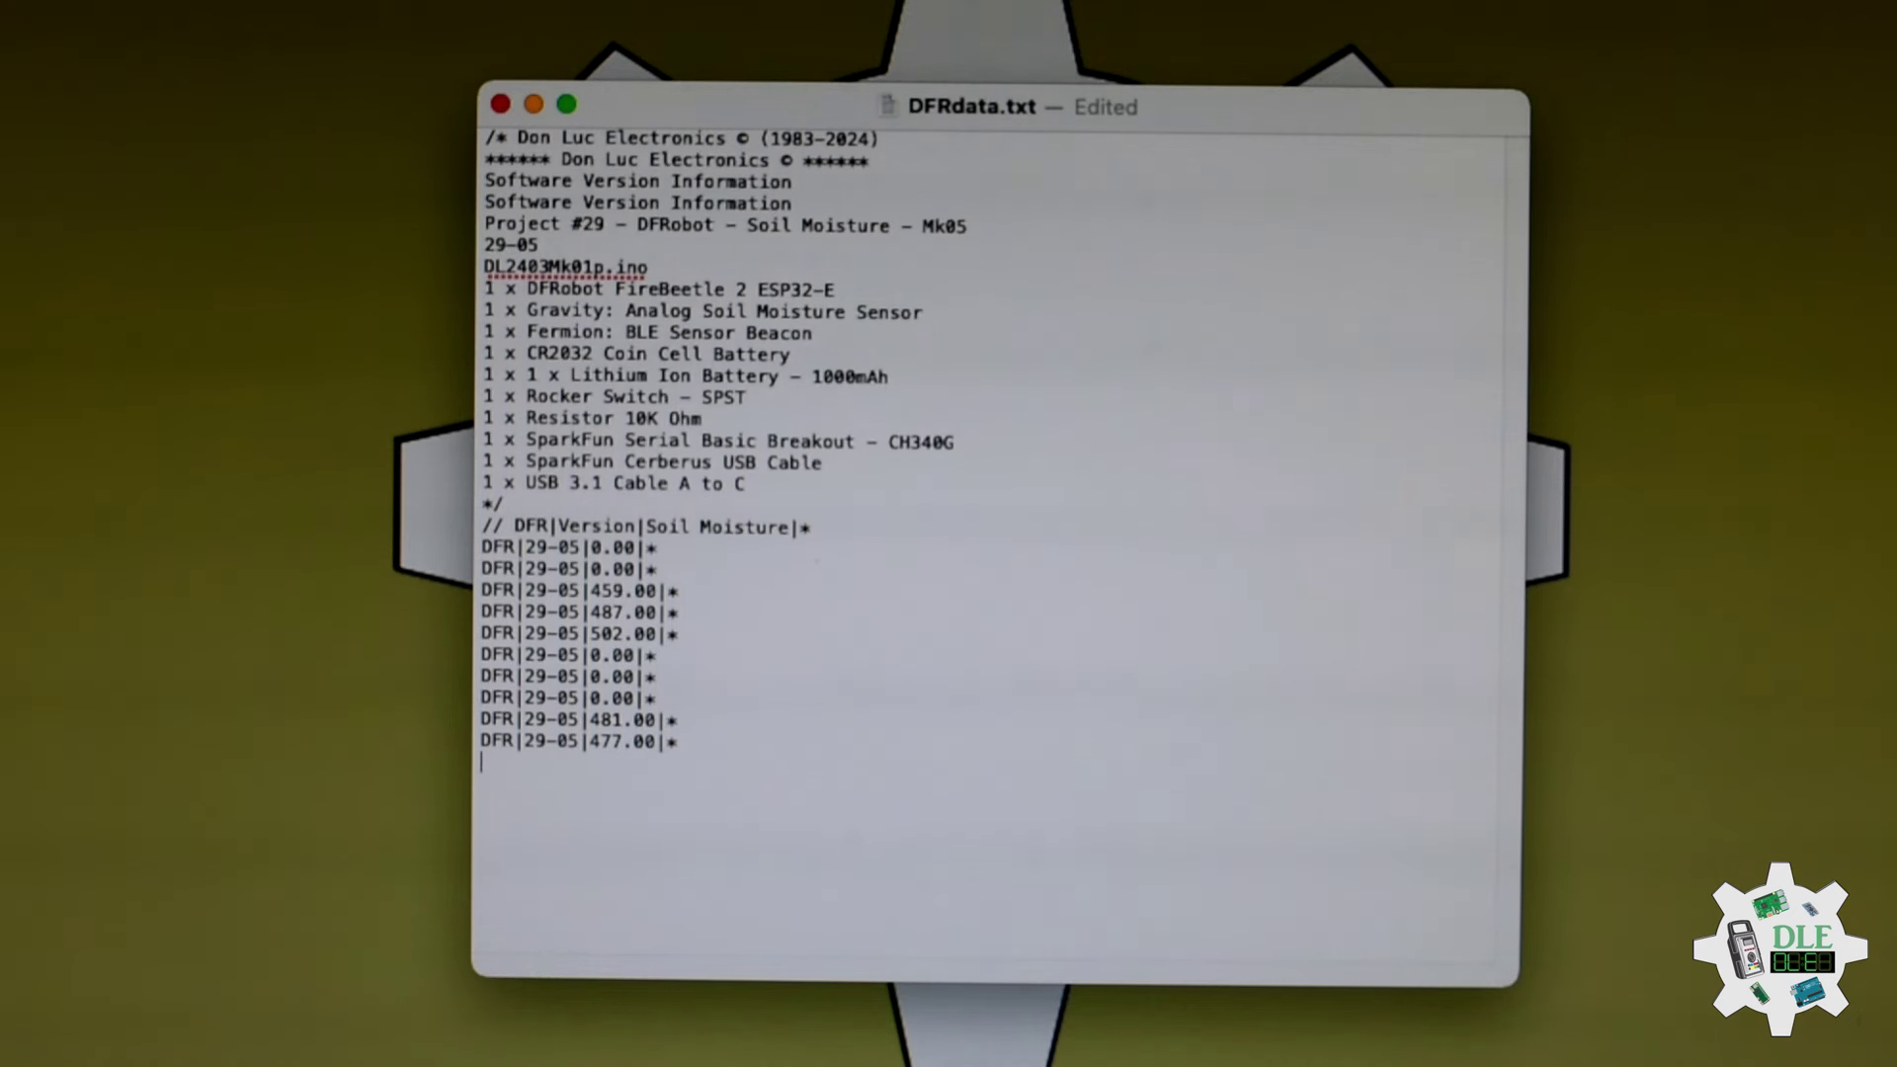
type("DFR|29-05|488.00|*")
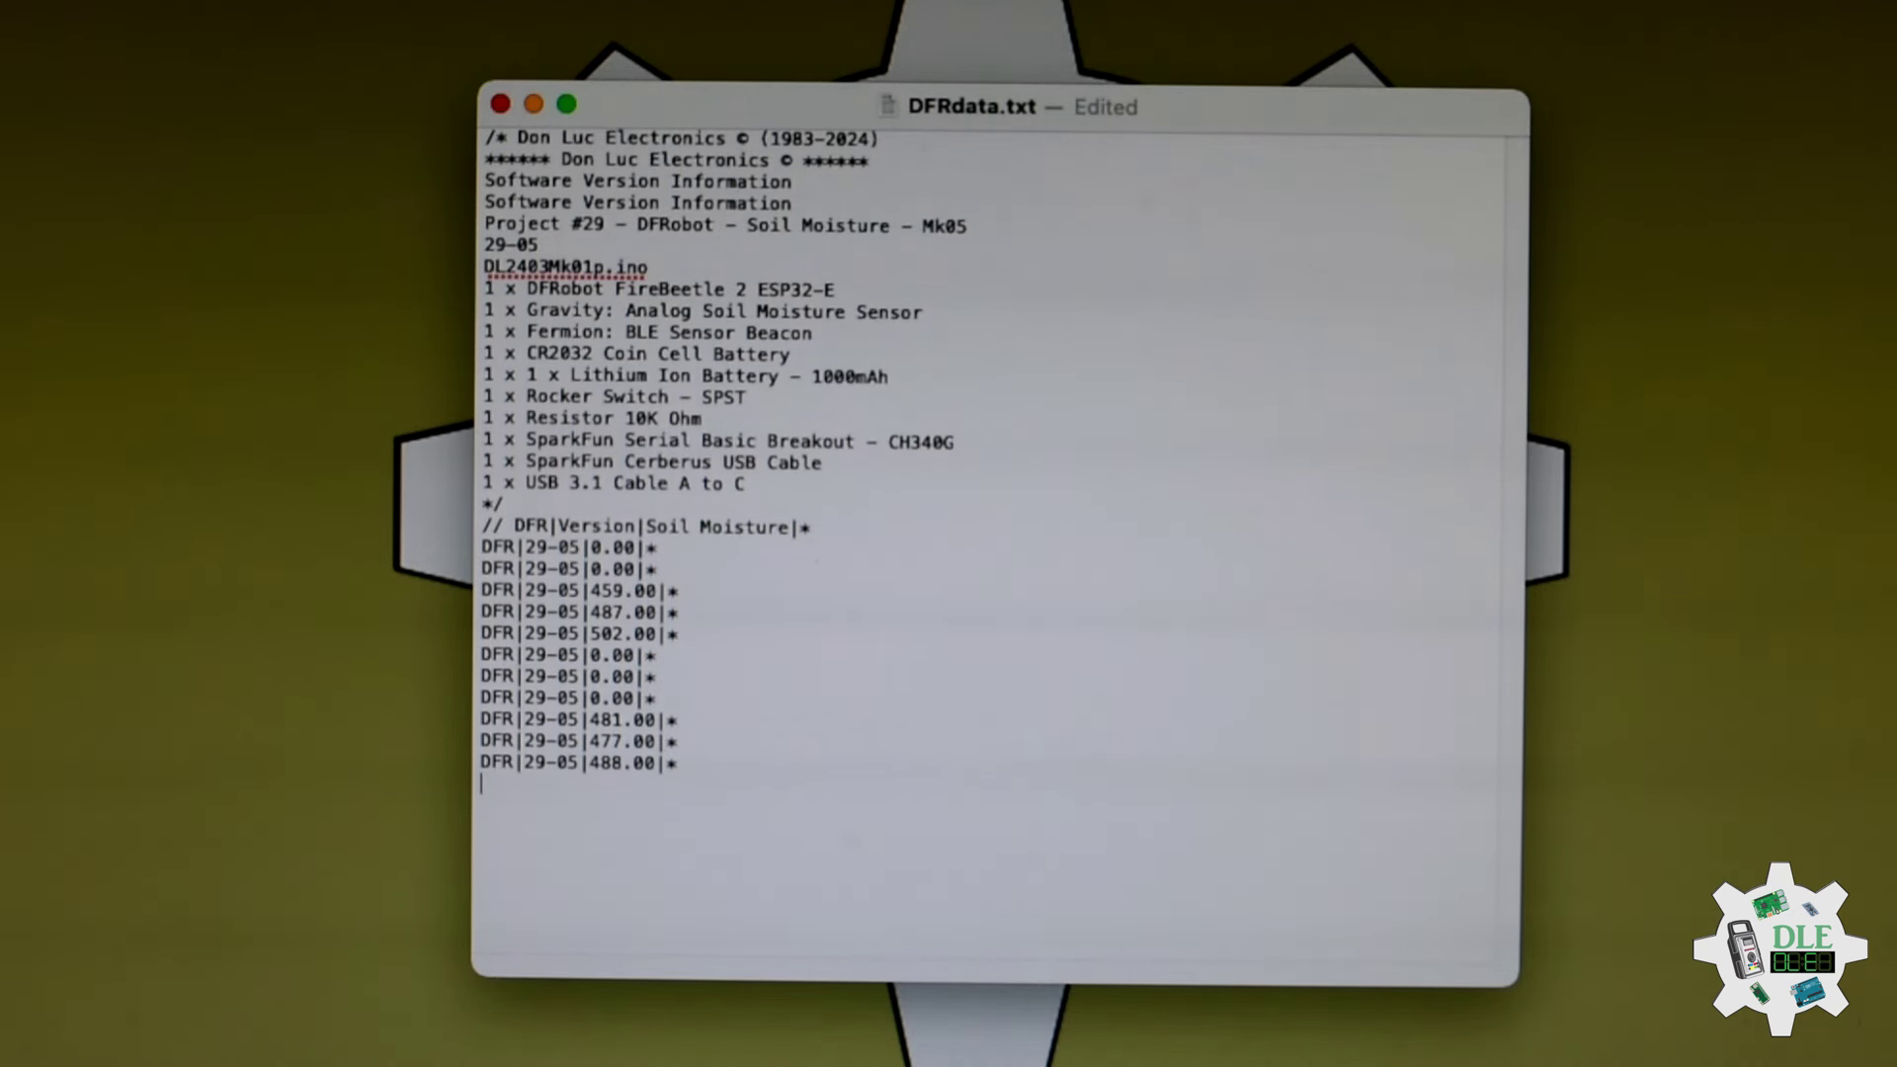
type("DFR|29-05|0.00|*")
key("Return")
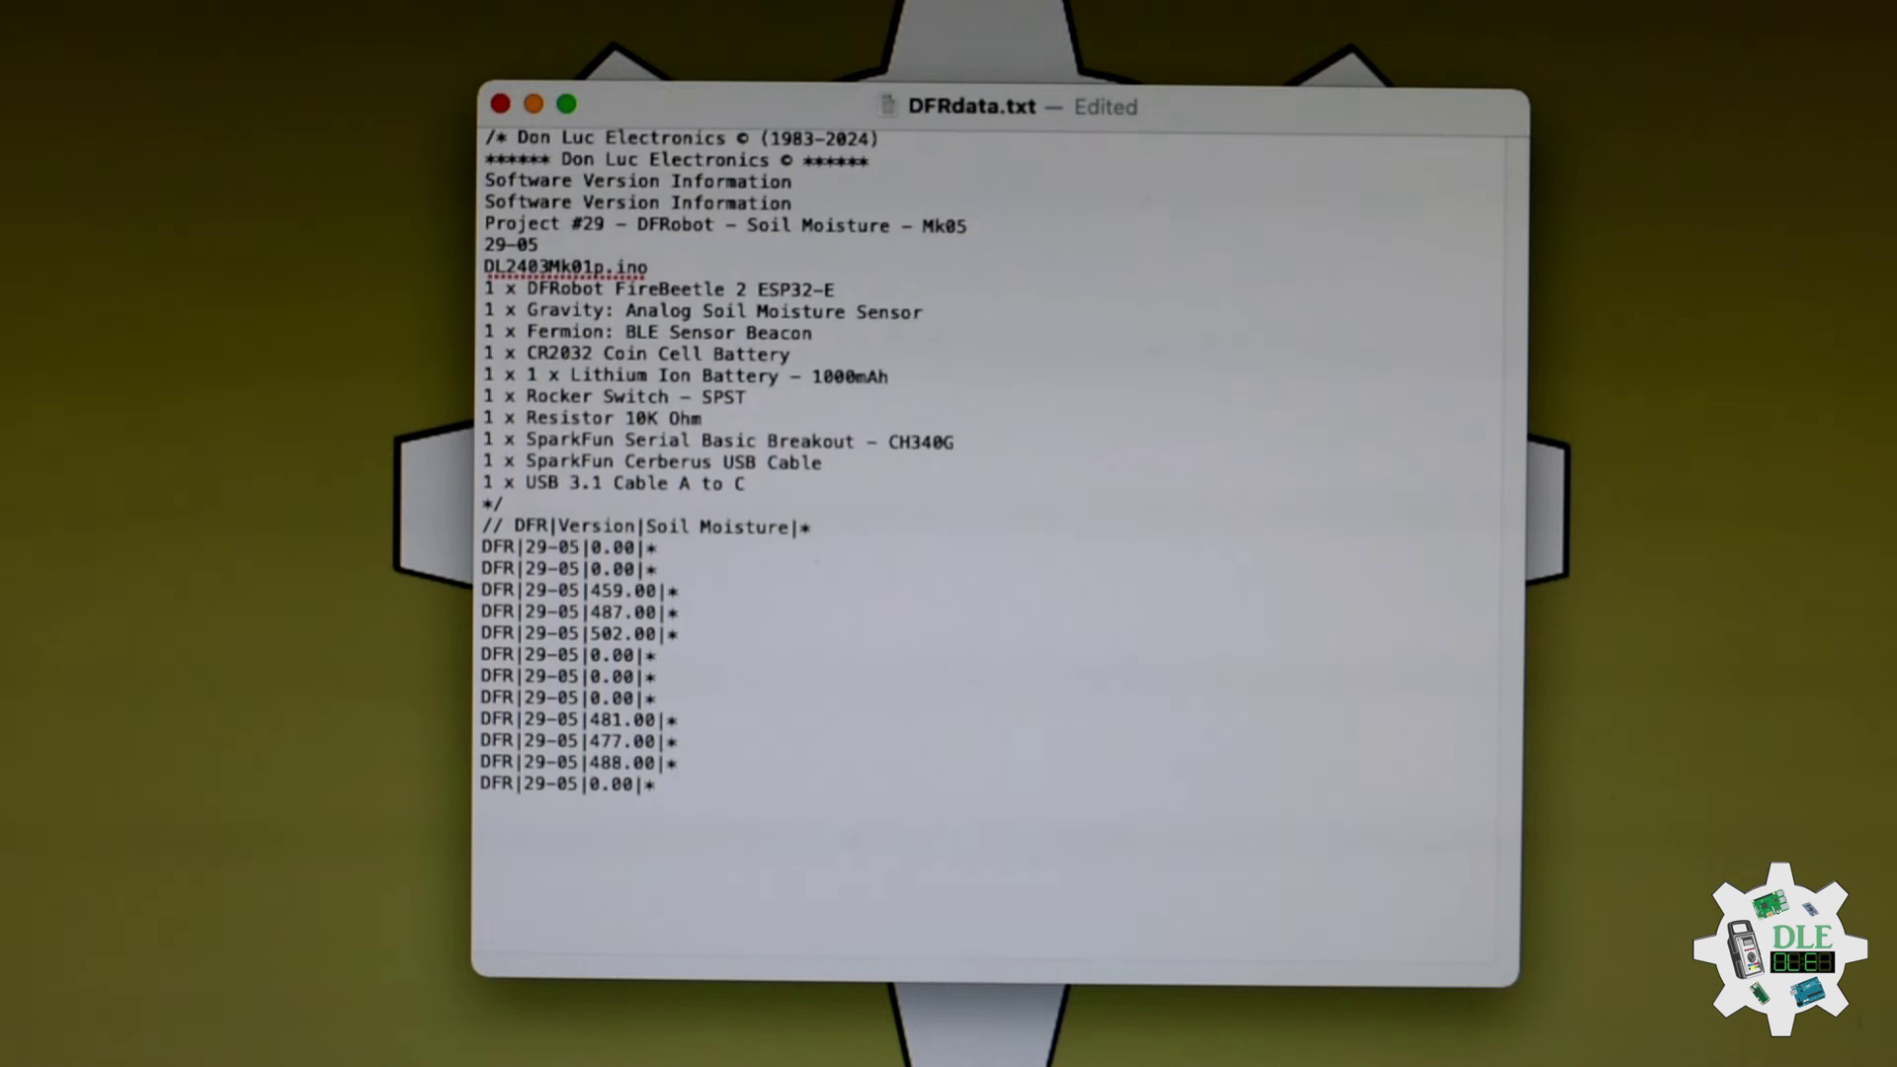